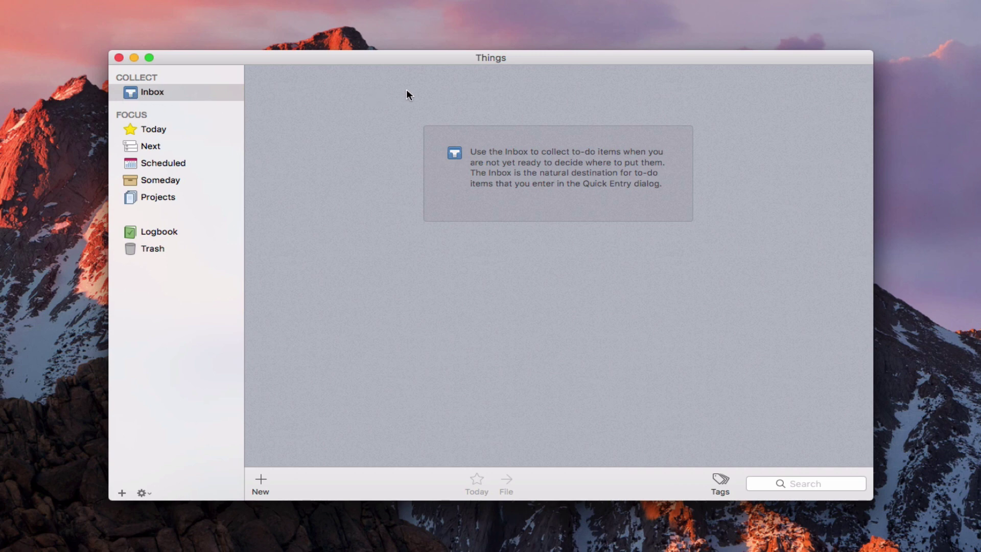
Look through the Today, Next, Scheduled, Someday and Projects lists to read what each one is for.
click(160, 132)
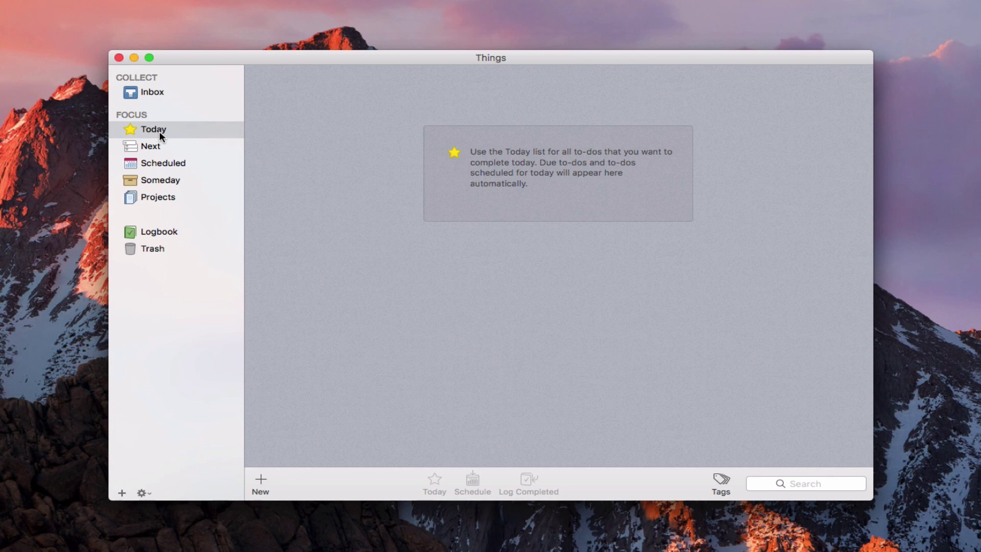
click(161, 149)
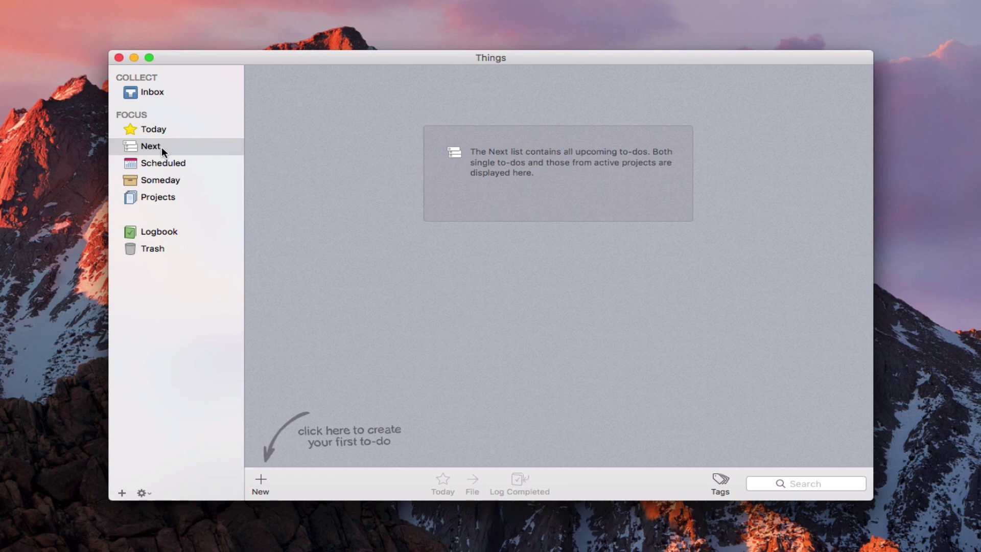
click(164, 164)
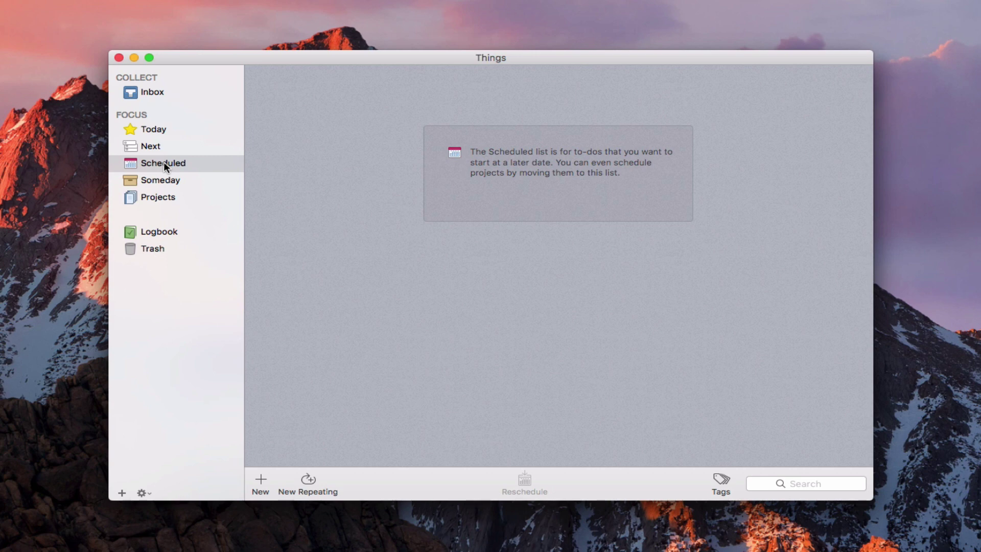
click(170, 179)
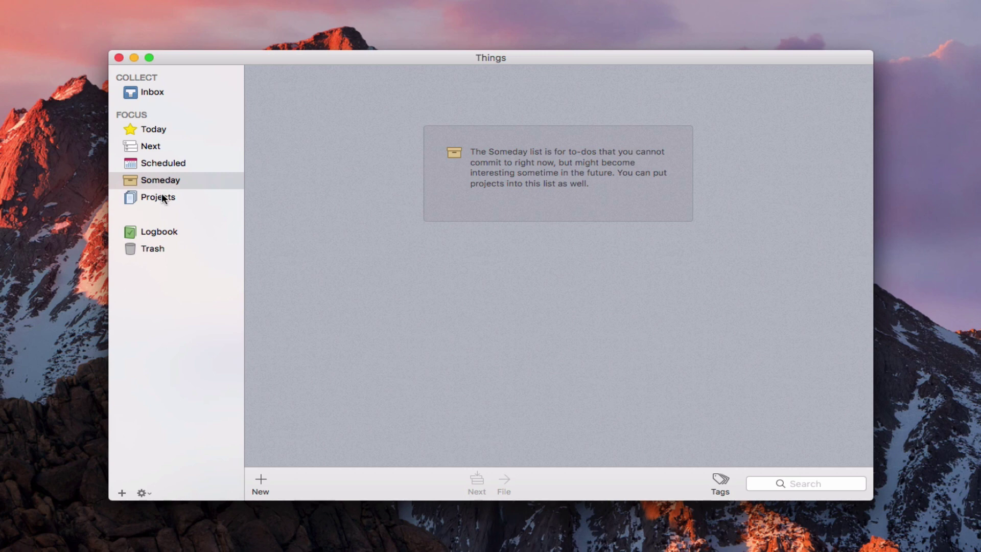
click(162, 198)
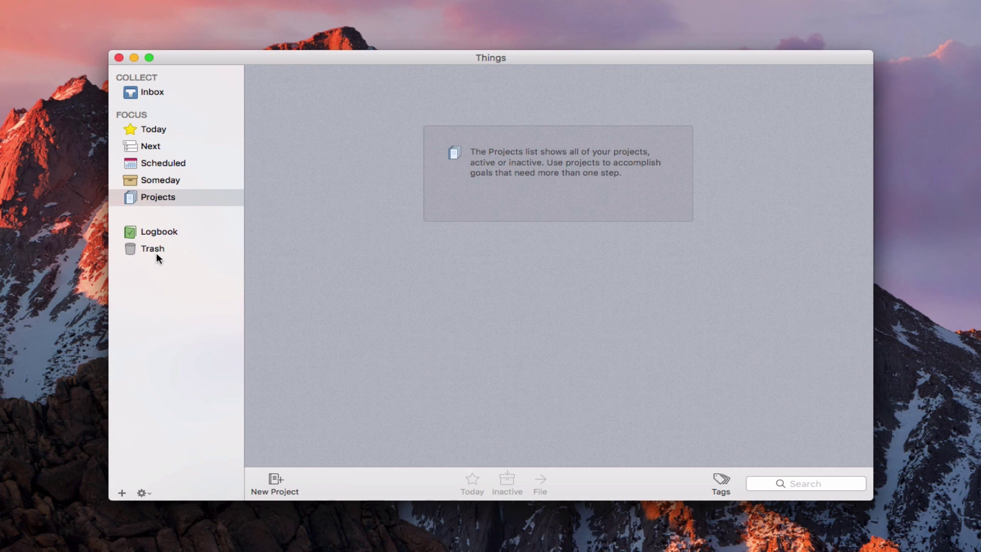
Create a new to-do titled "Take out trash" in the Inbox.
click(149, 93)
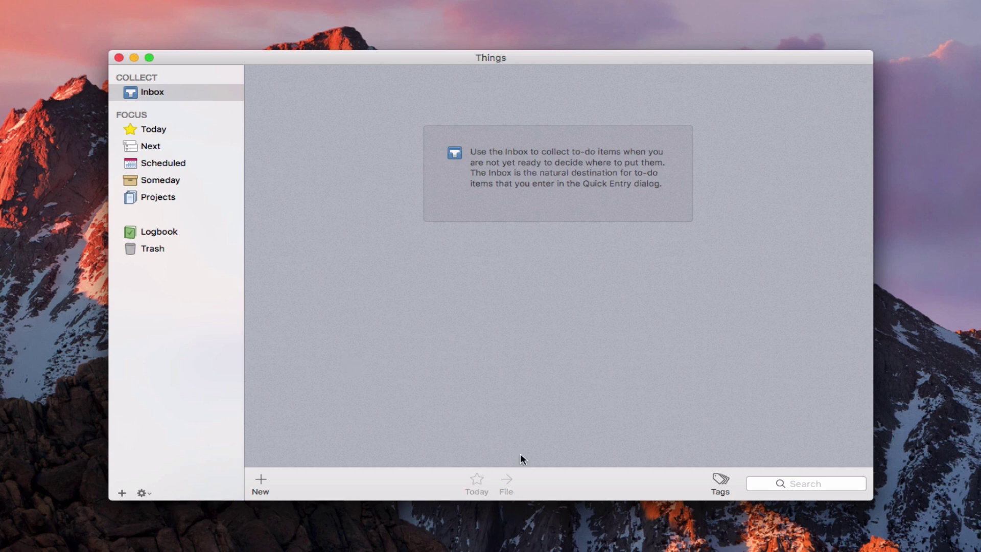
click(261, 486)
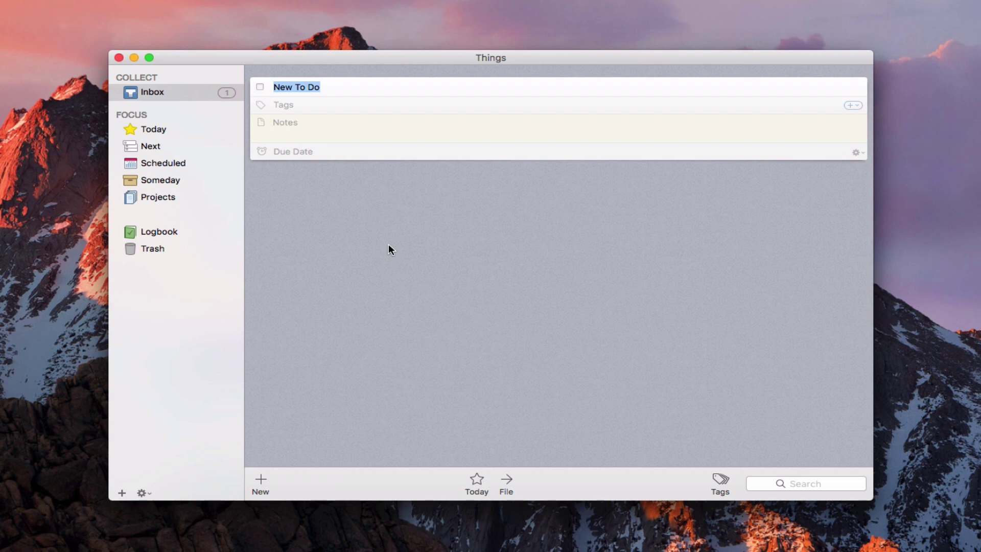
text(Take out trash)
key(BackSpace)
text(h)
key(BackSpace)
key(BackSpace)
text(sh)
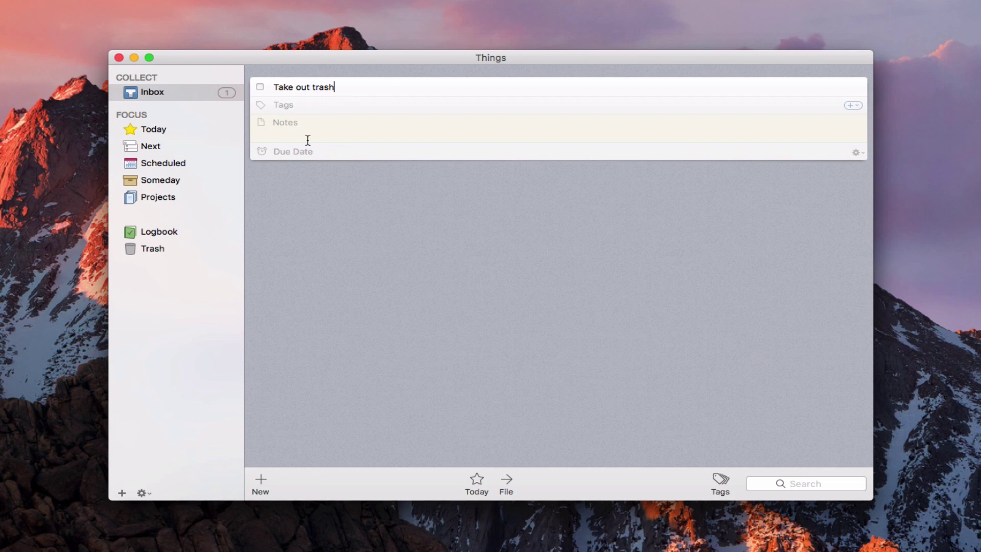
Add the tag "Errand" to the "Take out trash" to-do and close its details.
click(299, 105)
click(313, 106)
text(errand)
key(Return)
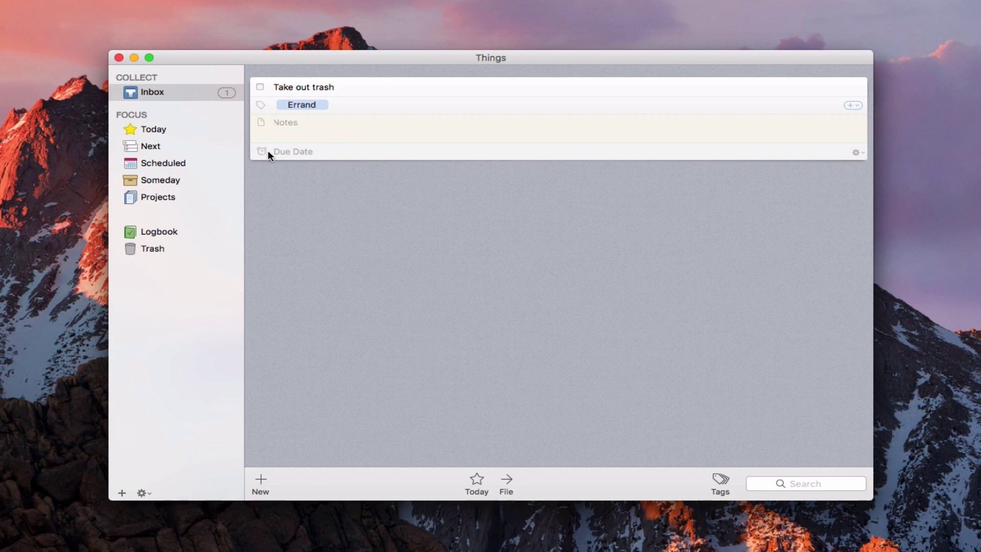
key(Escape)
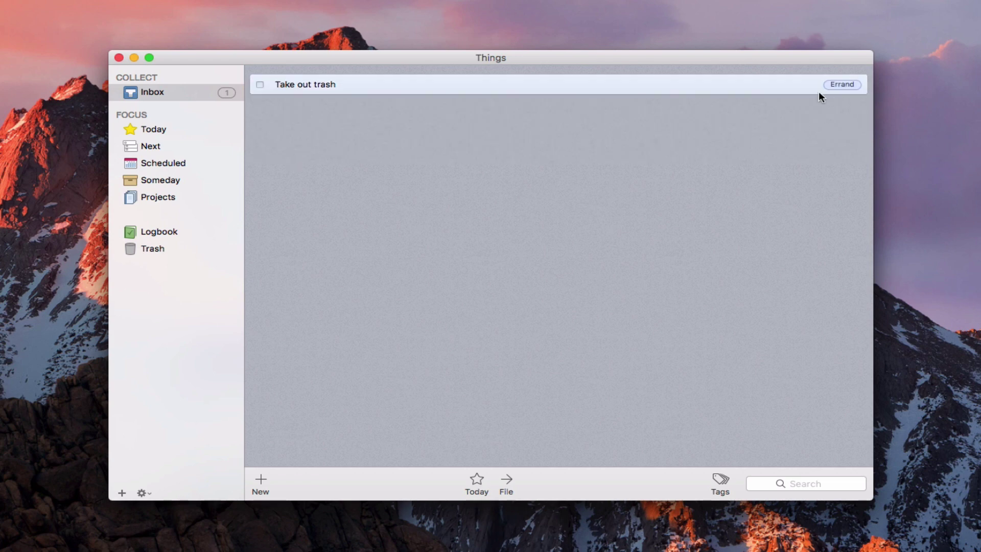
View the due date calendar of the "Take out trash" to-do and close the to-do without setting a date.
double_click(736, 84)
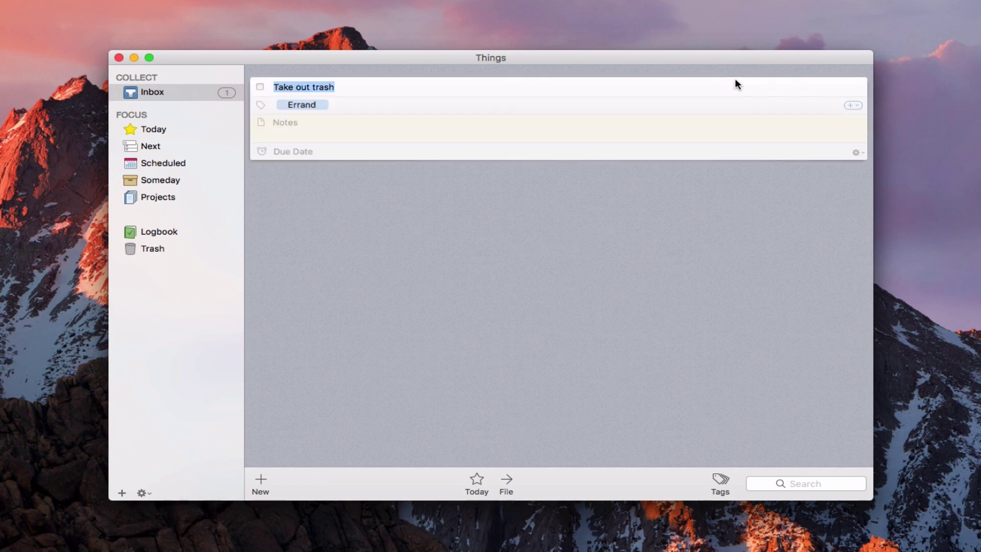
click(300, 148)
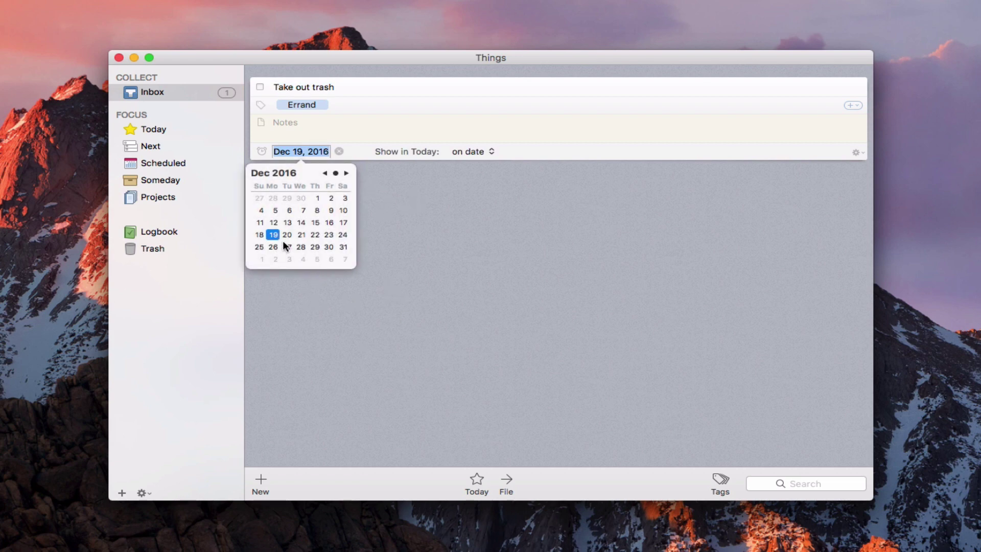
click(540, 155)
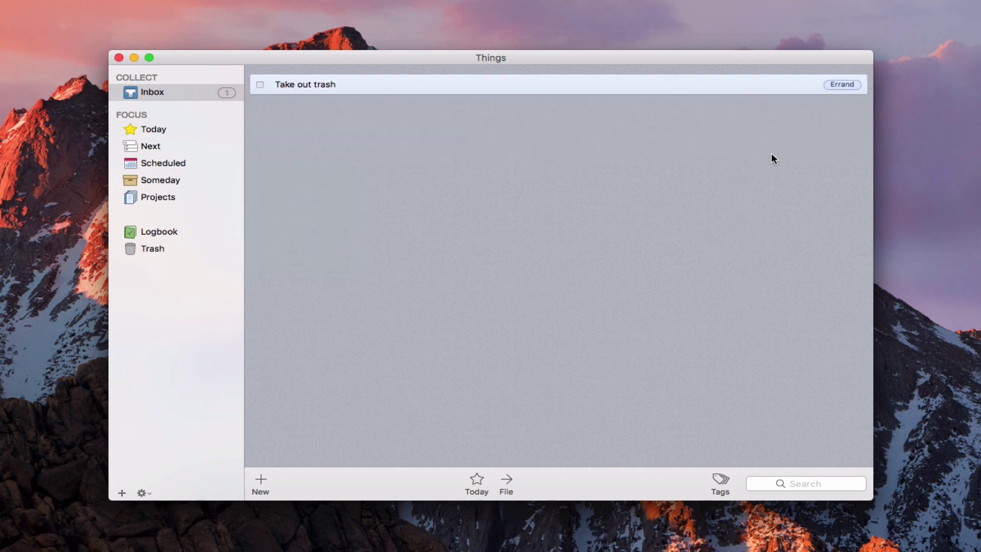
Move the "Take out trash" to-do to Today and open its details in the Today list.
click(476, 482)
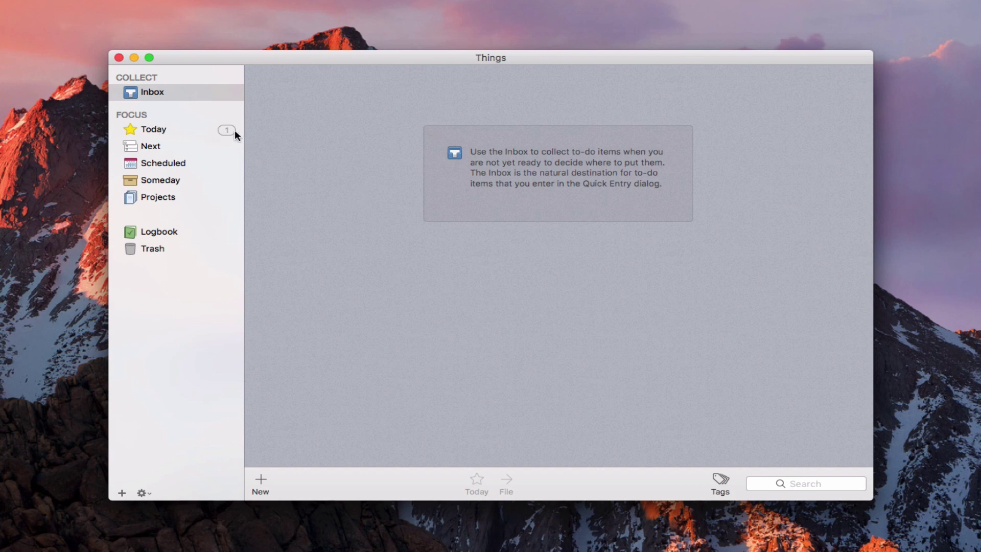
click(157, 129)
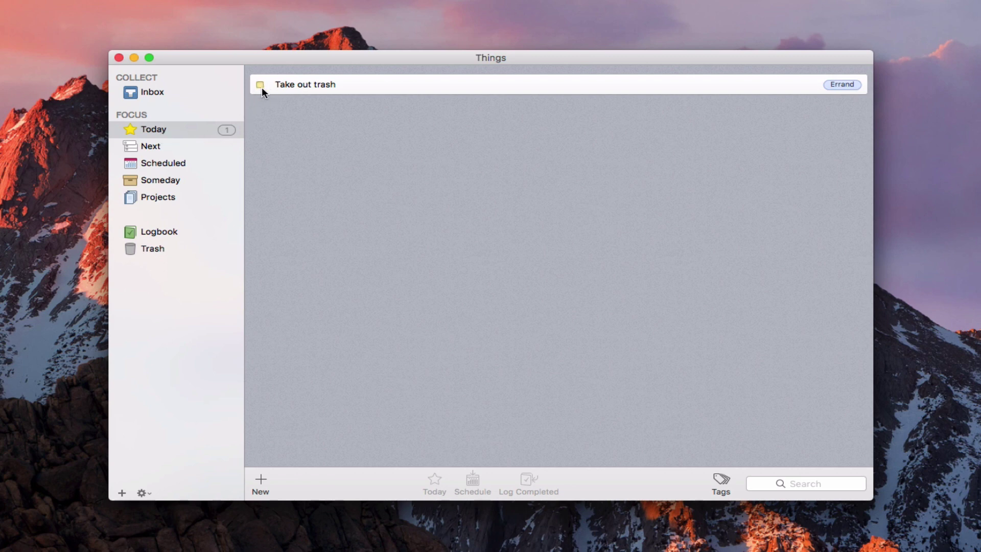
click(417, 91)
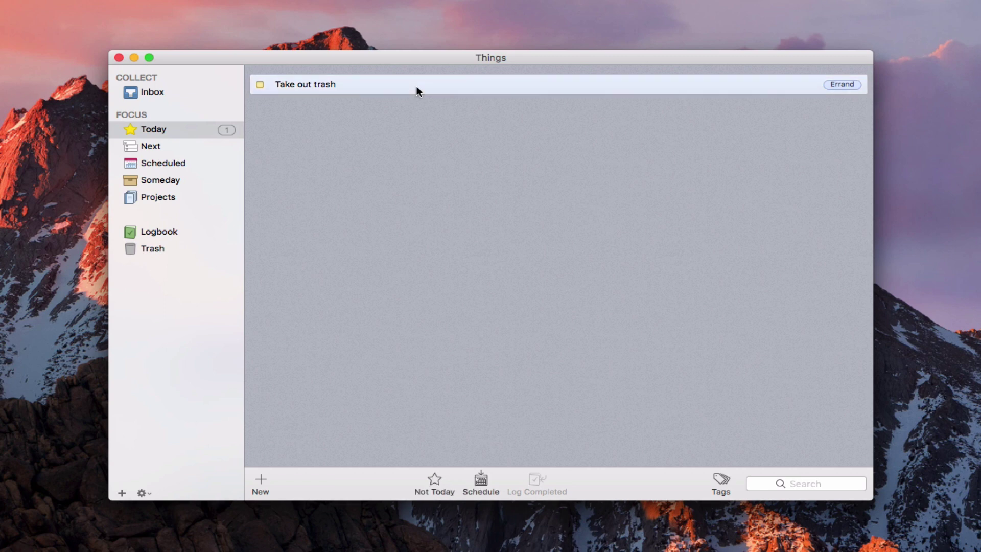
double_click(416, 90)
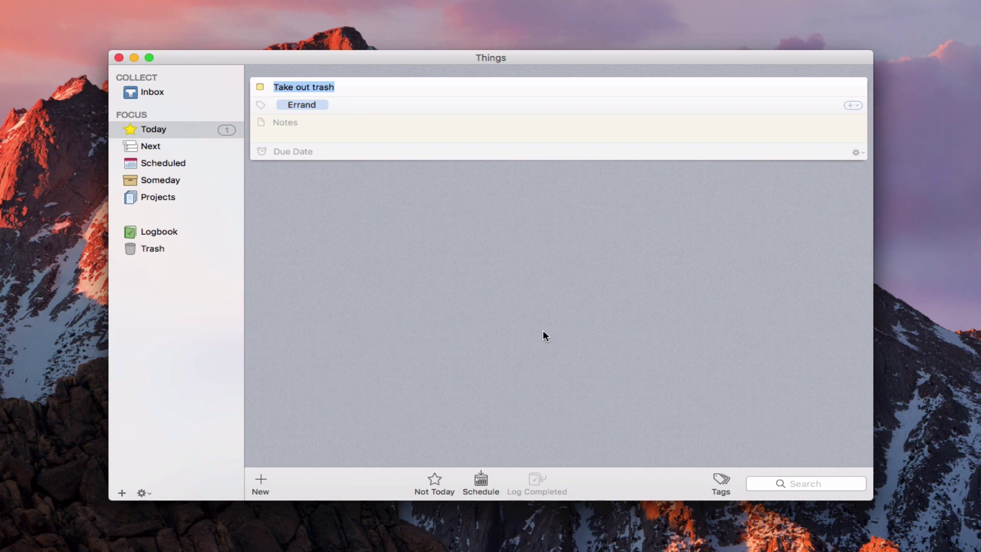
Allow calendar access and view the scheduling options for the "Take out trash" to-do without scheduling it.
click(482, 480)
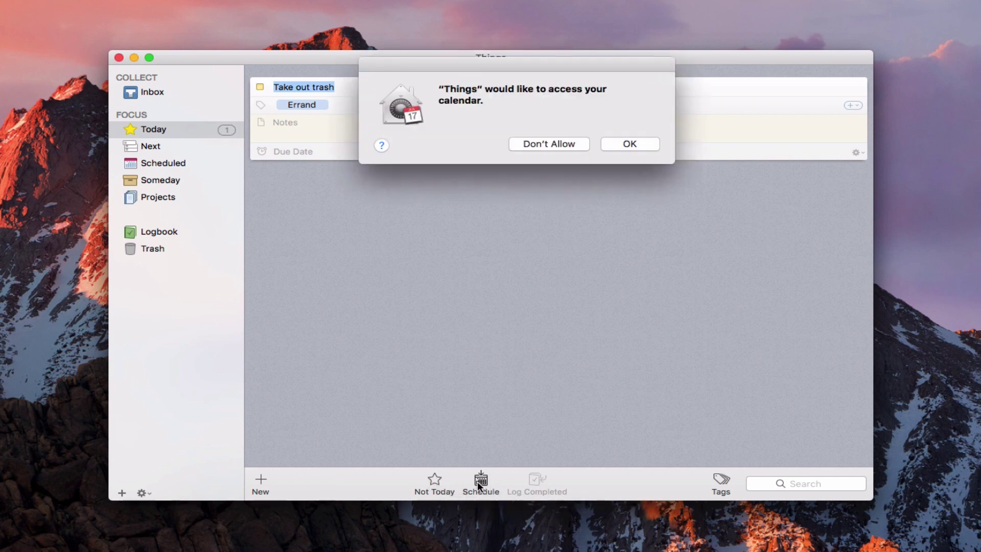
click(616, 147)
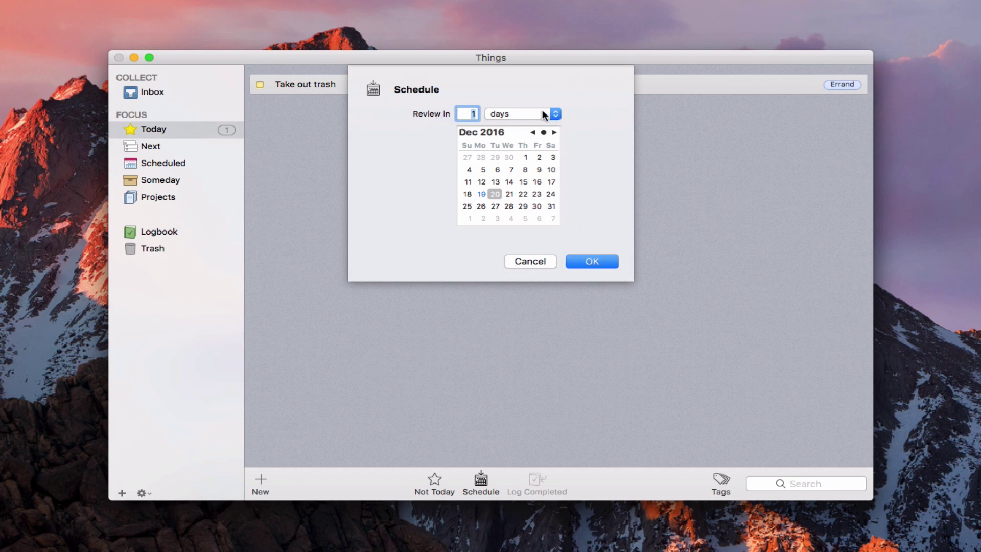
click(521, 260)
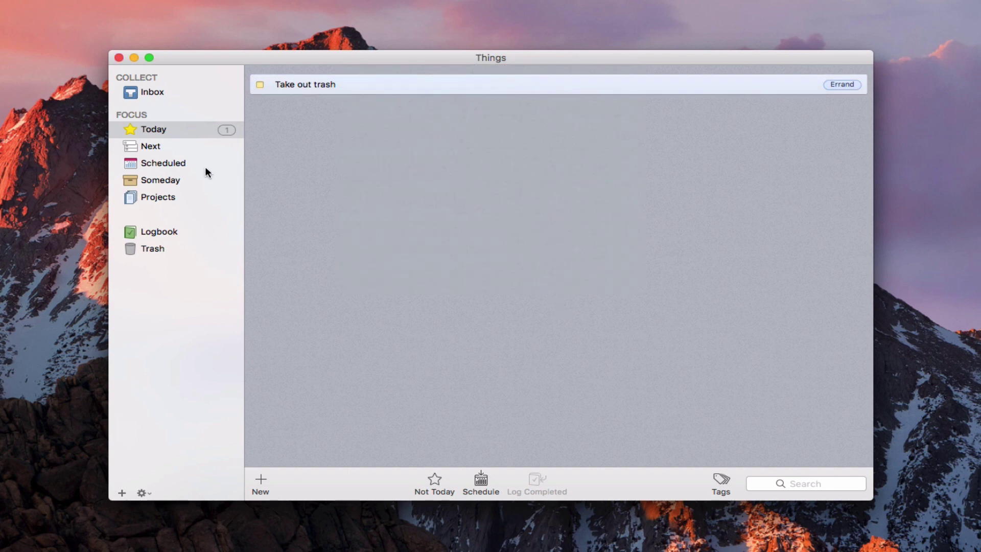
Check the Next, Scheduled, Someday and Today lists for the to-do, finishing at the Inbox.
click(155, 149)
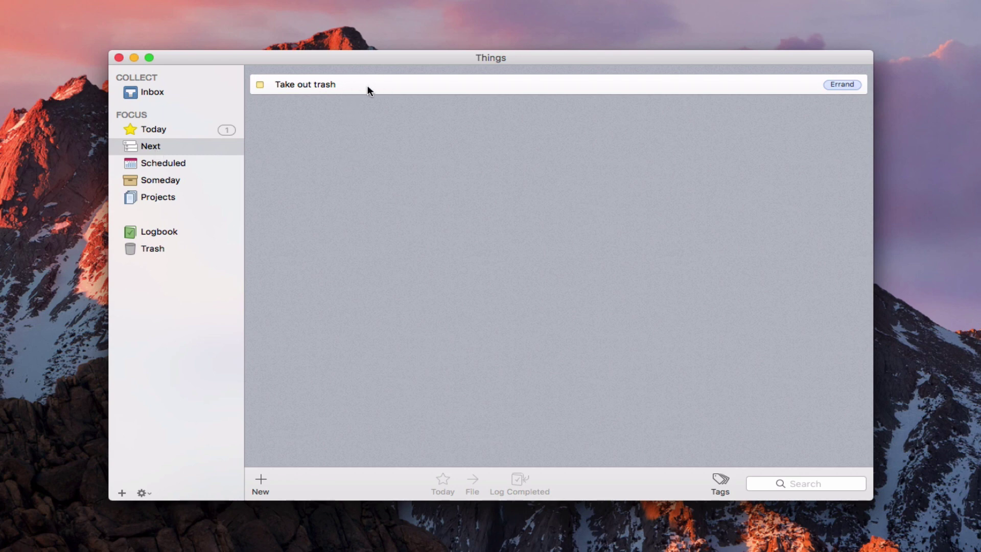
click(162, 163)
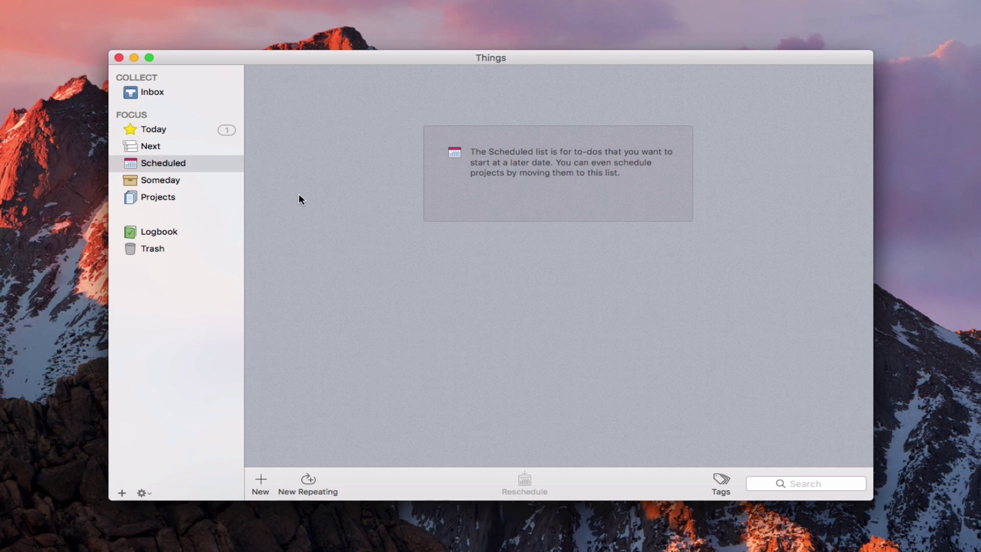
click(164, 178)
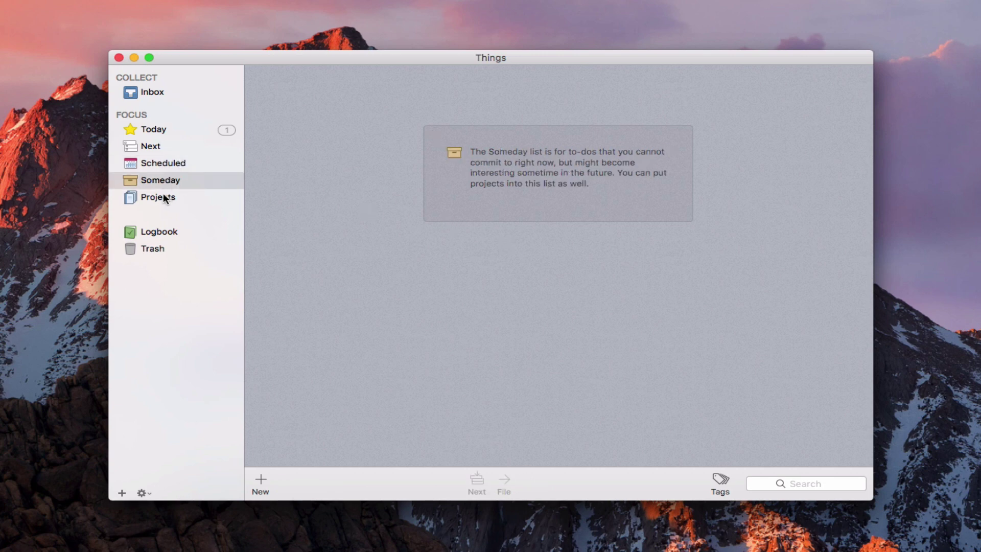
click(157, 130)
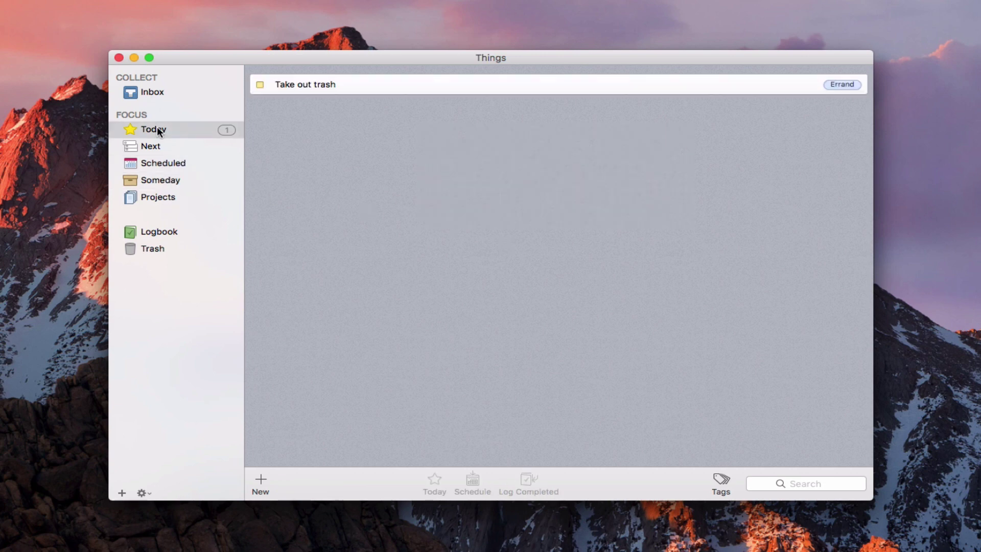
click(156, 91)
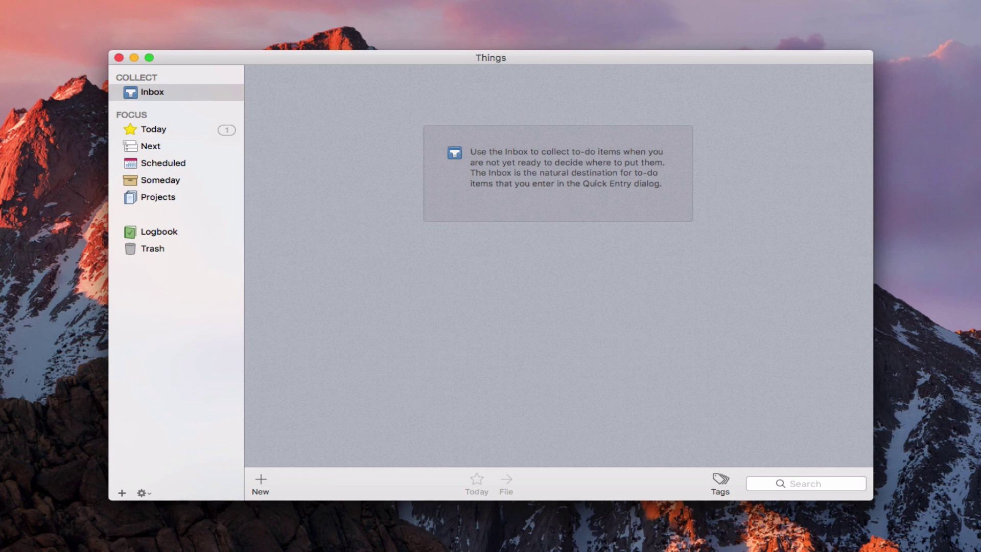
Set the Quick Entry shortcut to Option+Shift+Command+T in the preferences.
key(super+comma)
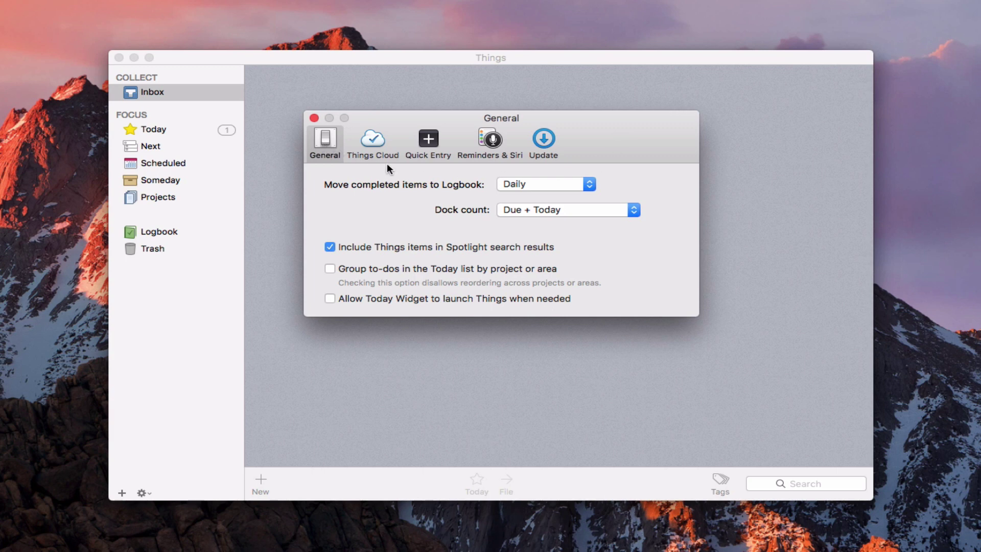
click(428, 142)
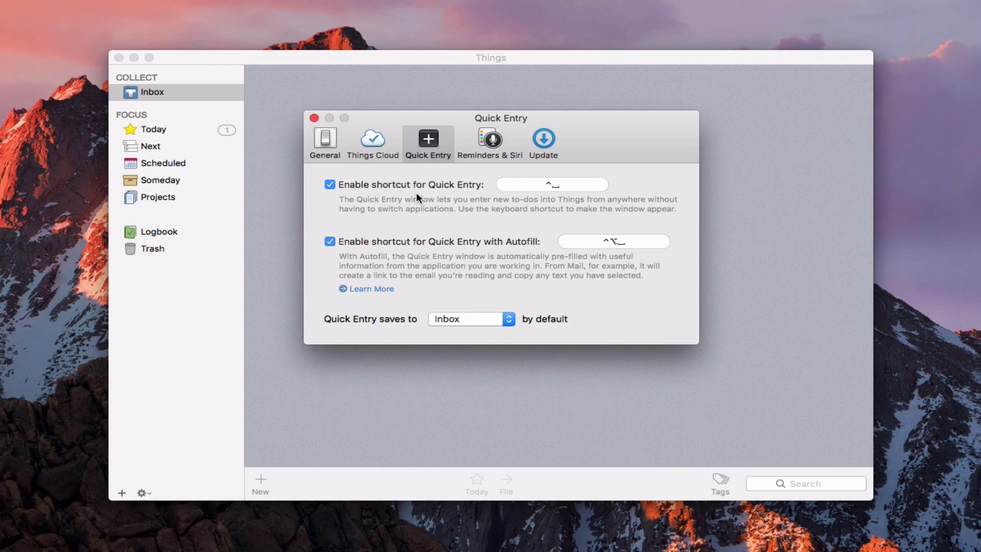
click(547, 185)
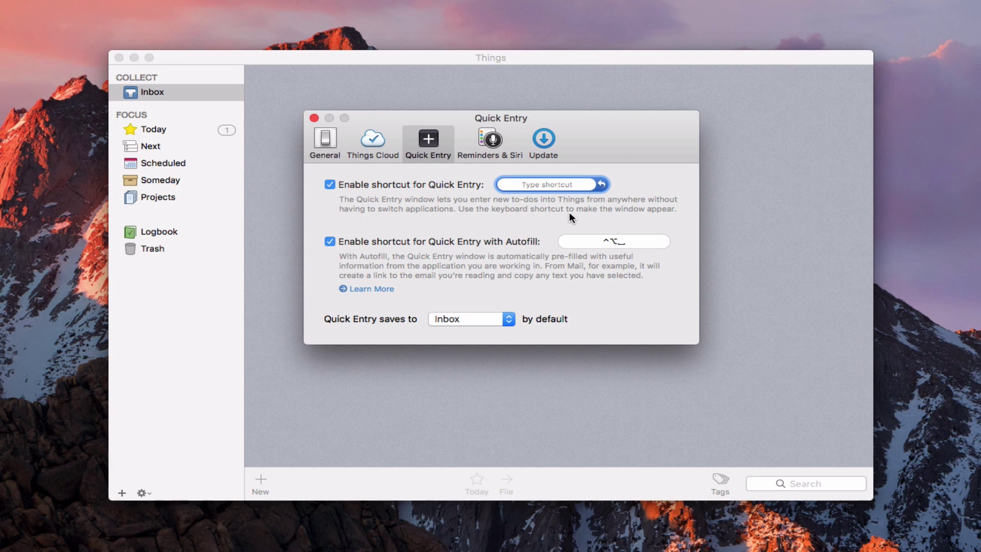
key(alt+shift)
key(alt+shift+super+t)
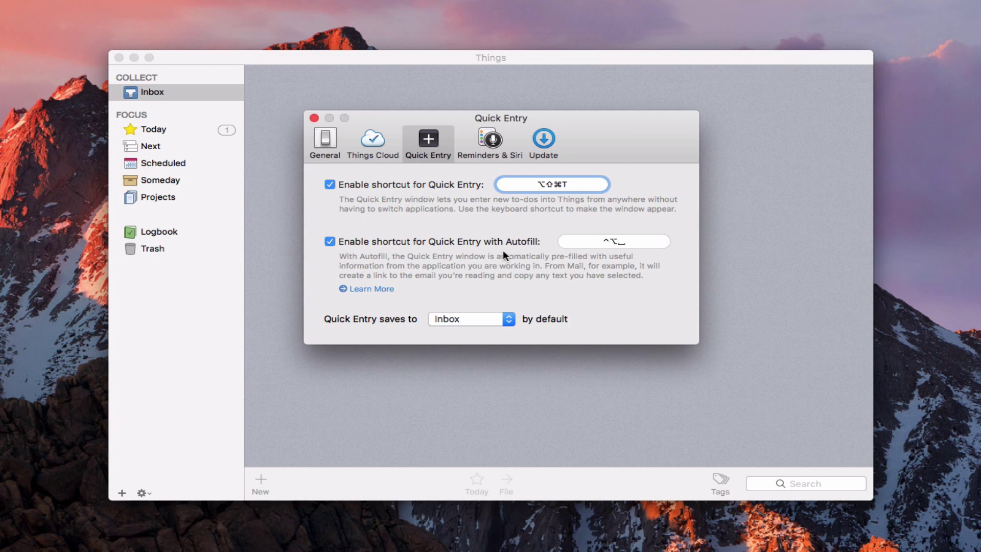
Set the Quick Entry with Autofill shortcut to Option+Shift+Command+A, leave Inbox as the default save location, and close the preferences.
click(588, 242)
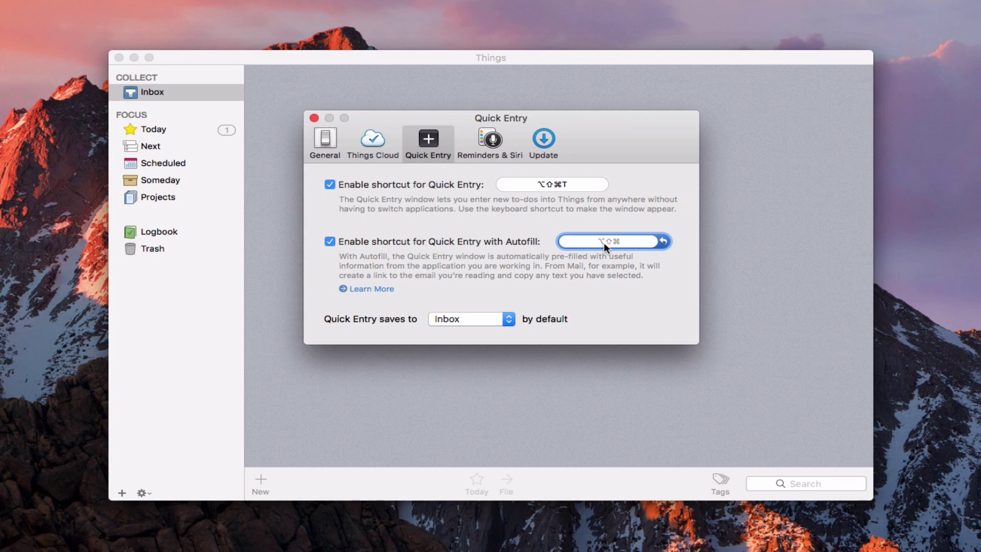
key(alt+shift+super+a)
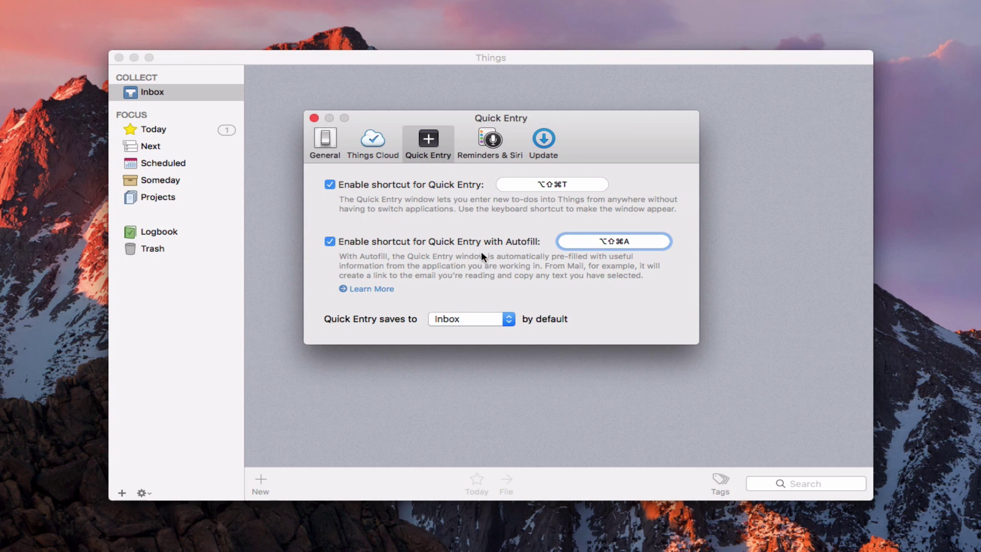
click(512, 322)
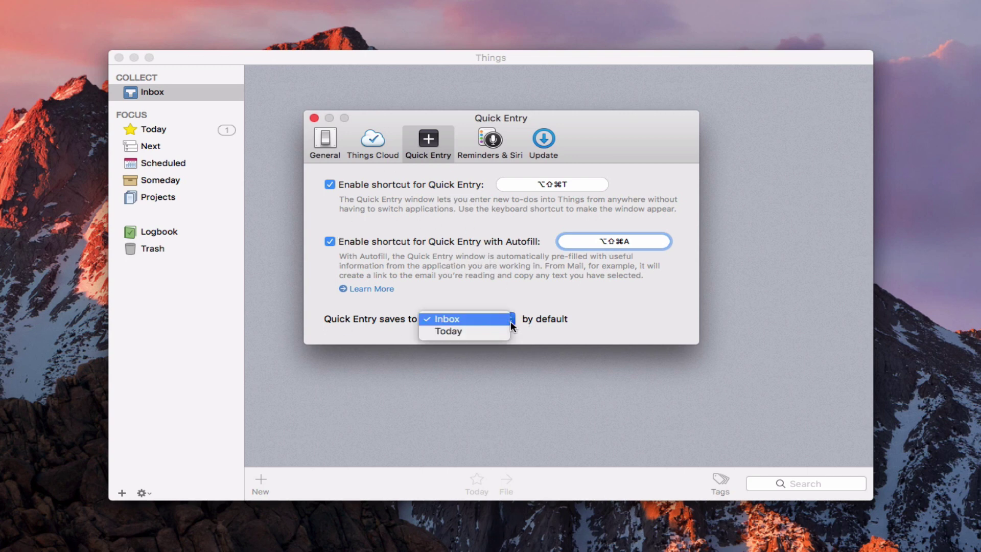
click(612, 318)
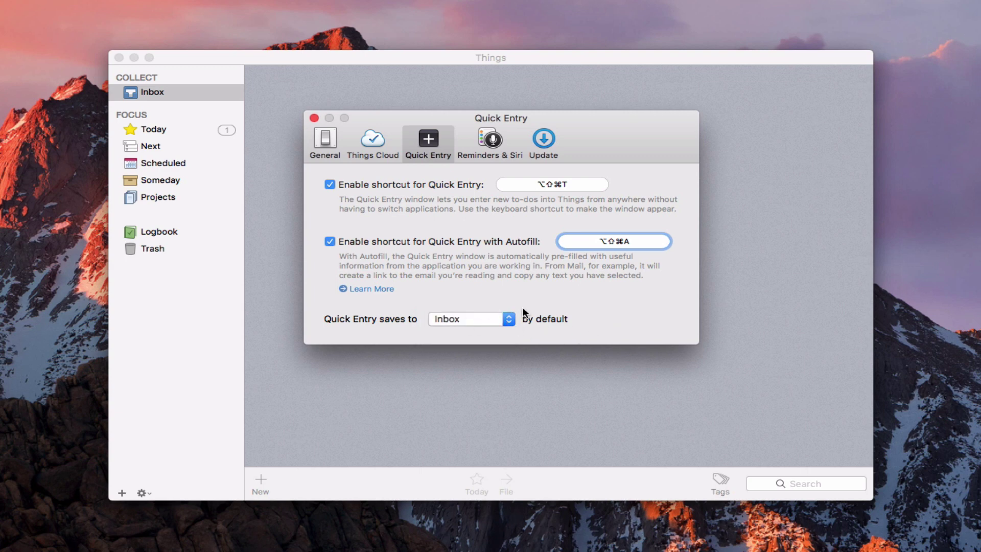
click(315, 118)
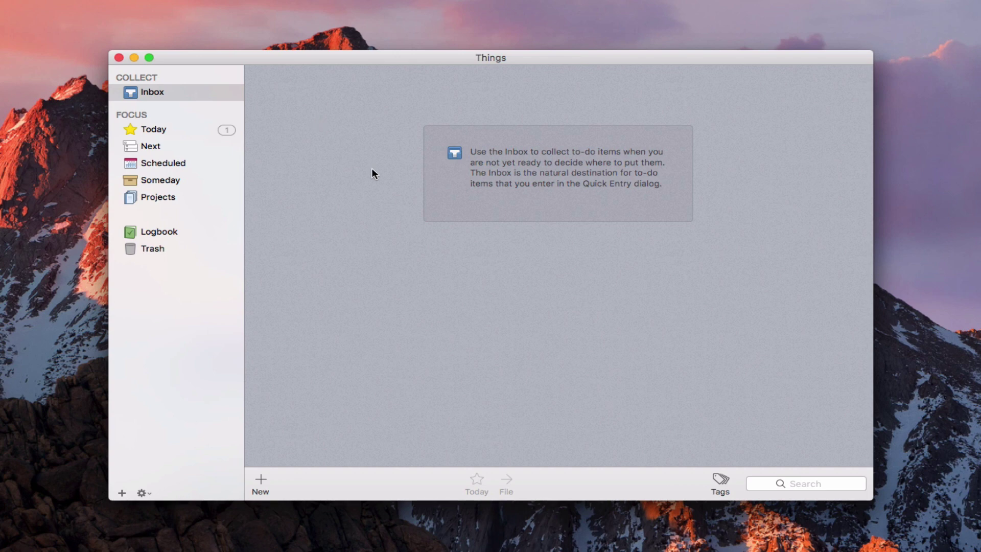
Create a to-do "Mow Yard" through Quick Entry with the Errand tag, save it to the Inbox, and select it there.
key(ctrl+alt+space)
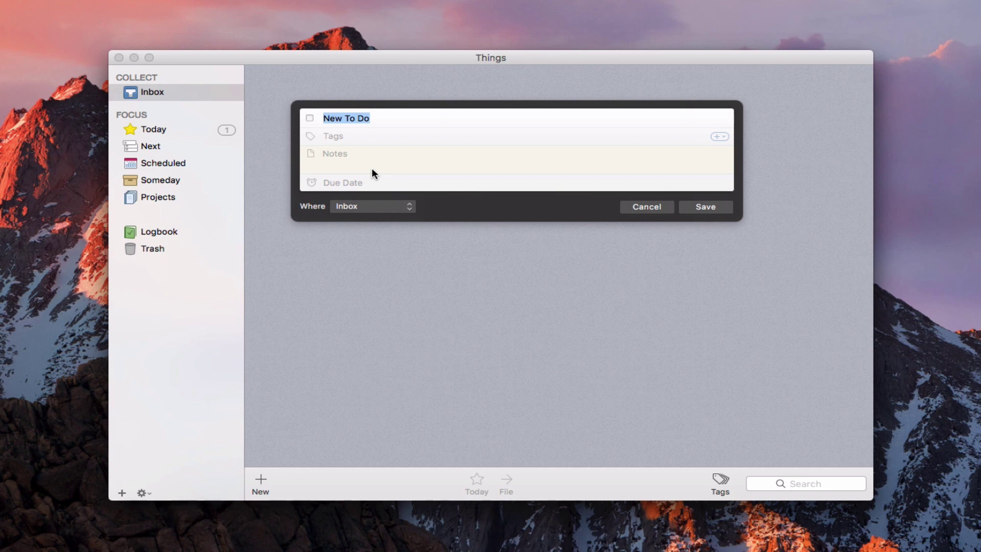
mouse_move(462, 105)
mouse_down()
mouse_move(516, 141)
mouse_move(331, 108)
mouse_move(373, 48)
mouse_move(458, 123)
mouse_up()
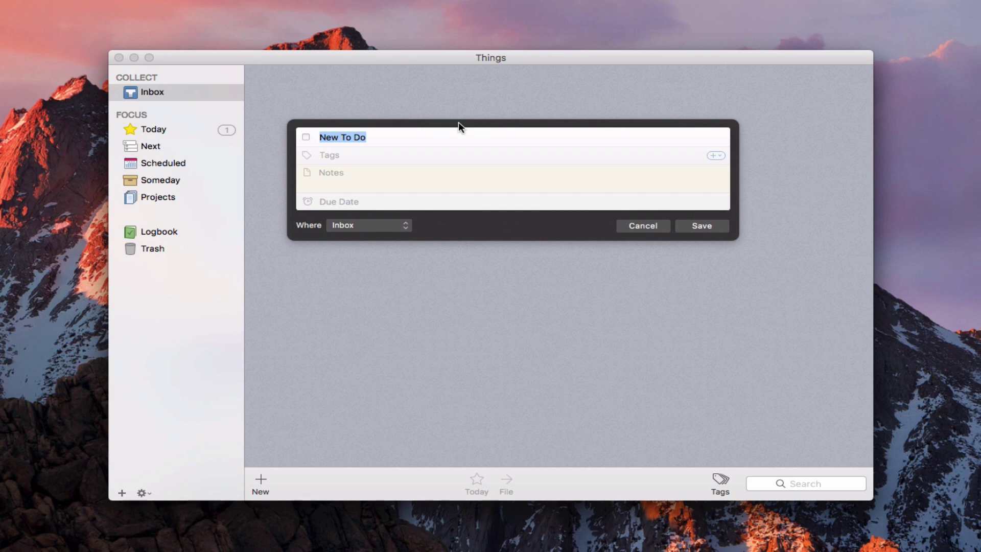
text(Mow Yar)
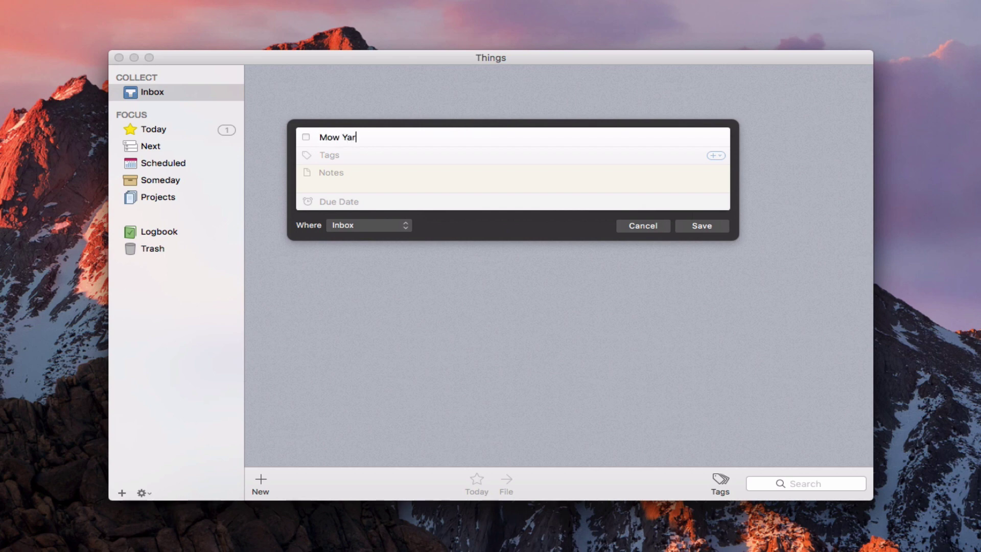
text(d)
text(e)
key(Return)
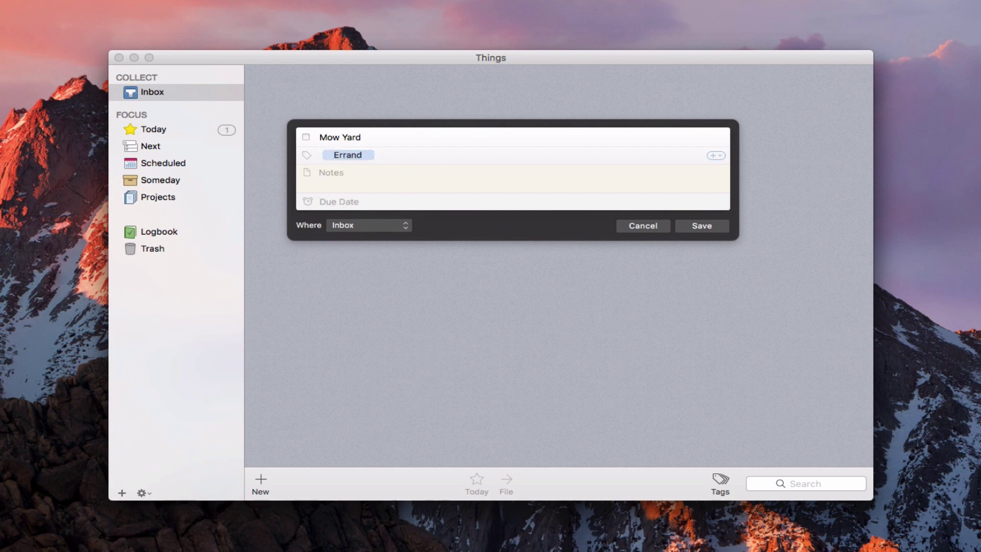
click(339, 202)
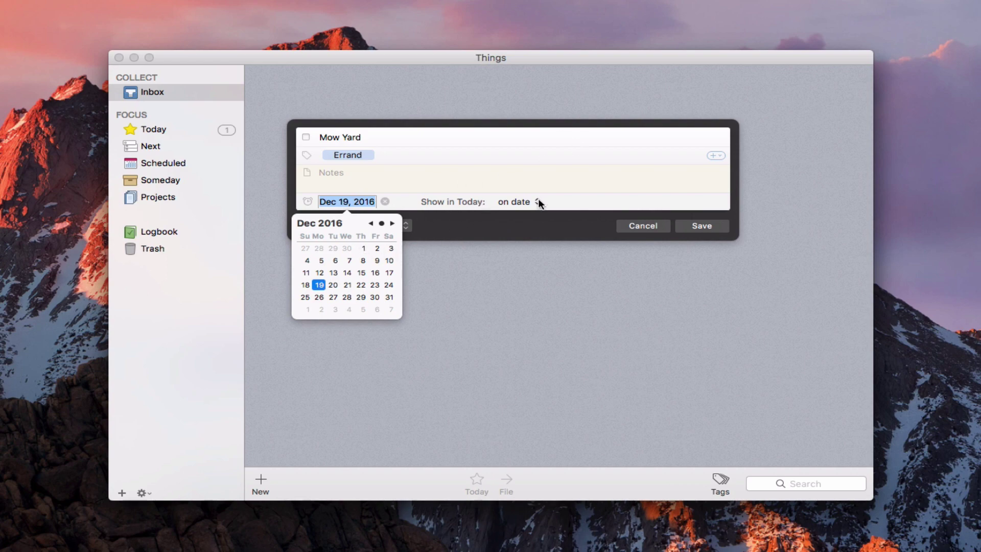
click(703, 225)
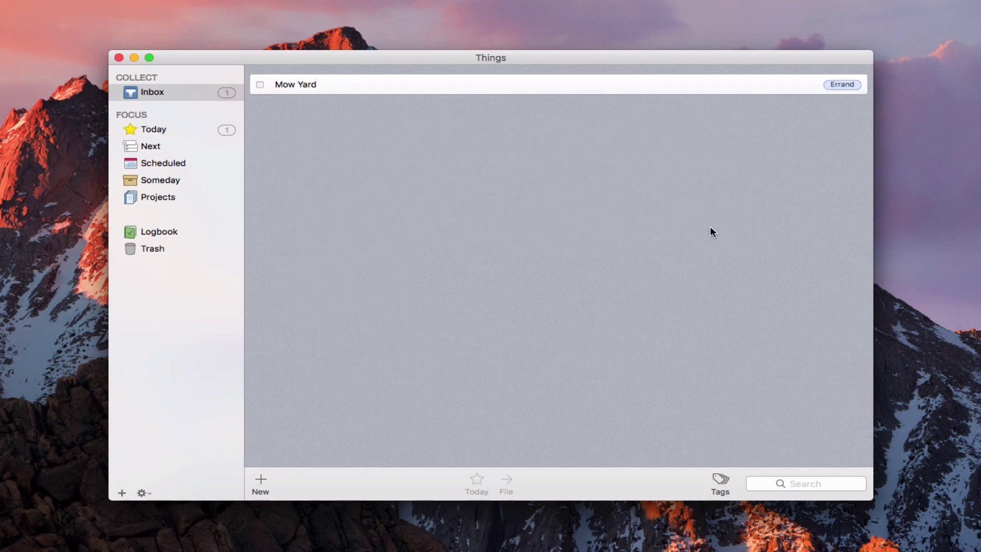
click(427, 91)
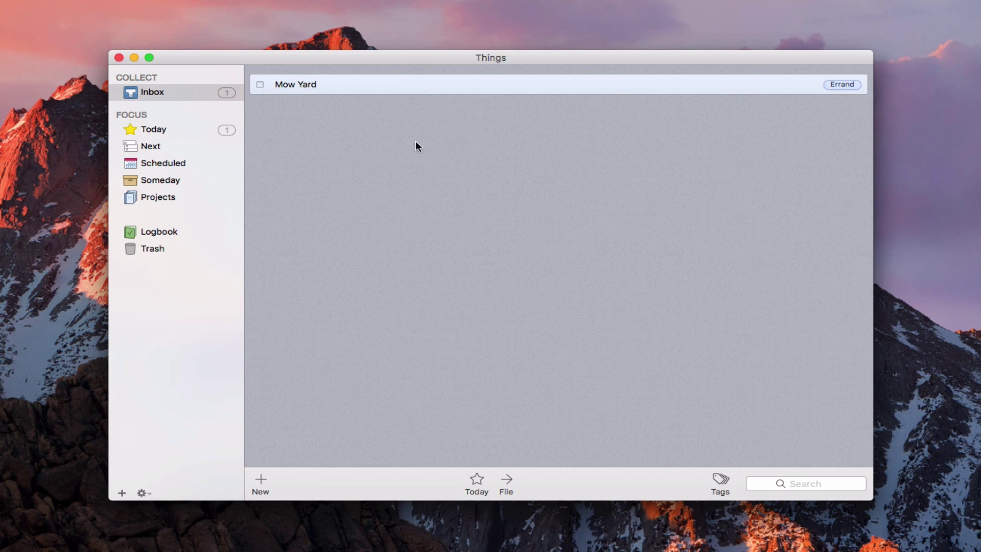
Create a new project in the Projects list and name it "Write Book".
click(161, 202)
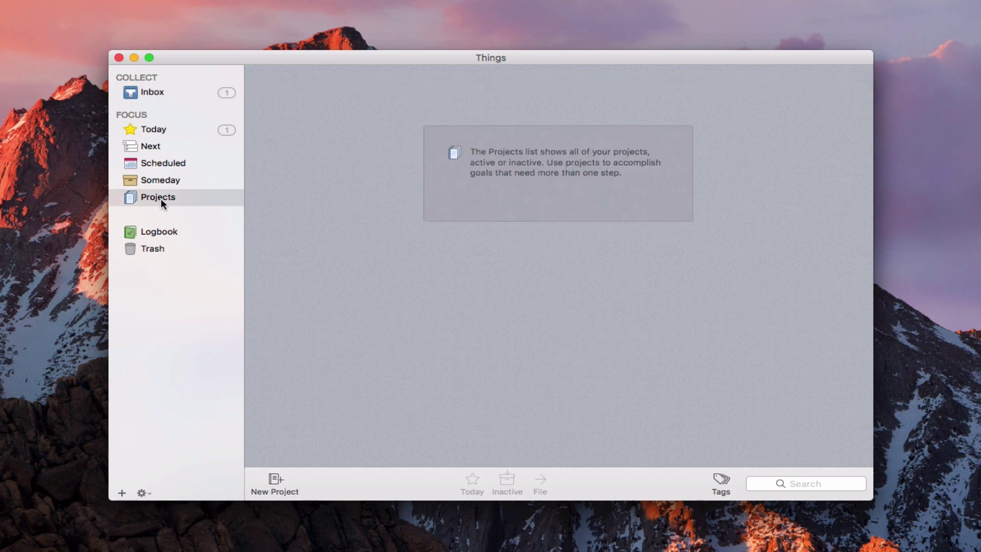
click(275, 485)
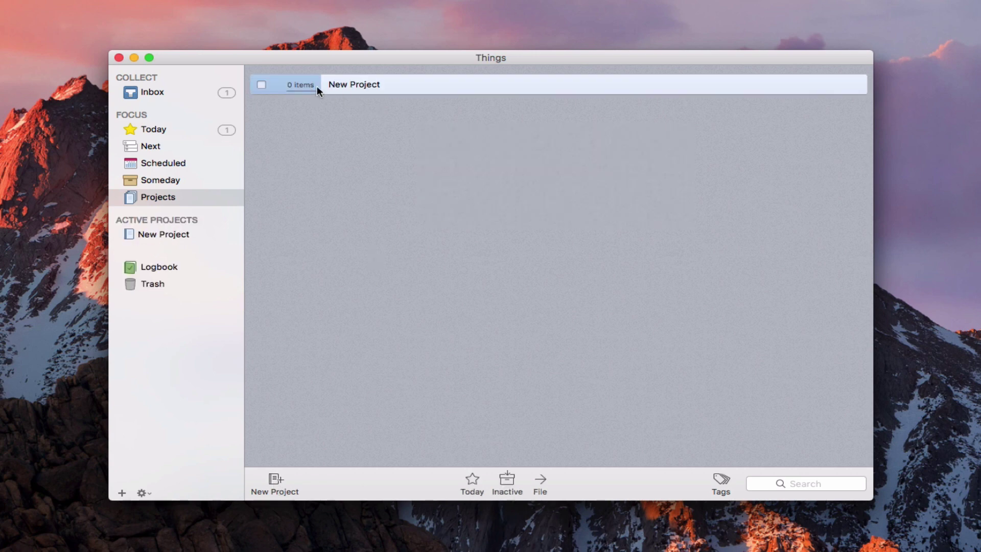
double_click(442, 91)
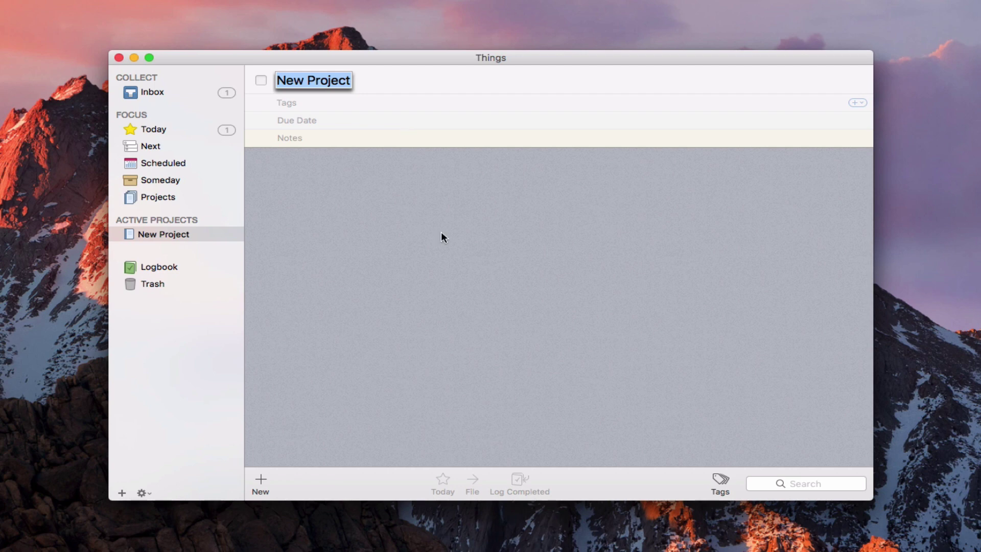
text(Write Book)
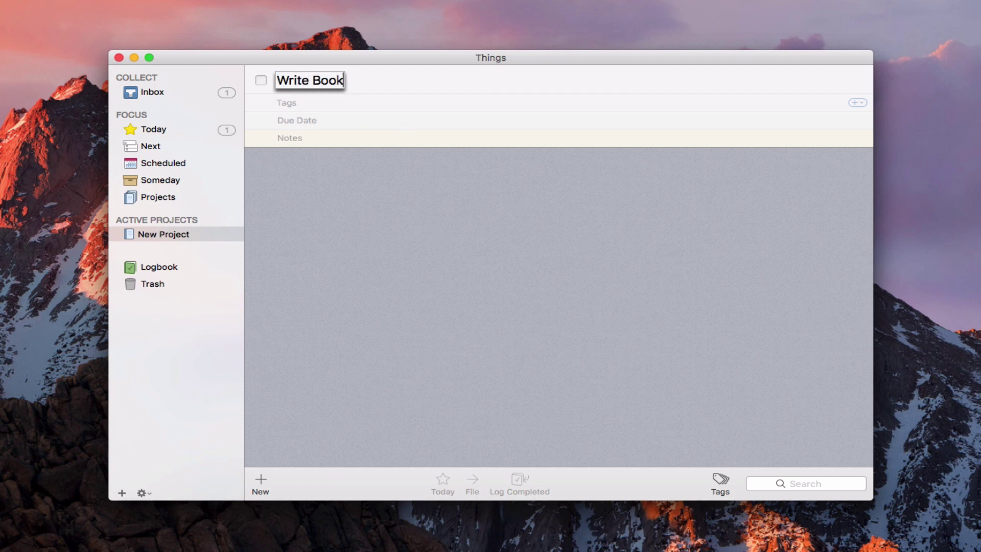
key(Return)
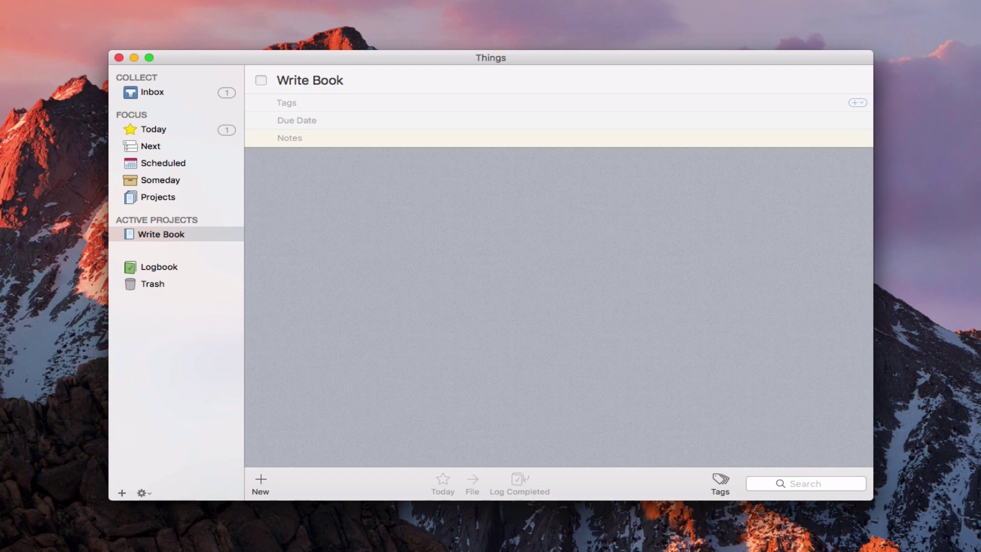
Tag the "Write Book" project with Energy and Computer.
click(306, 104)
text(Errand)
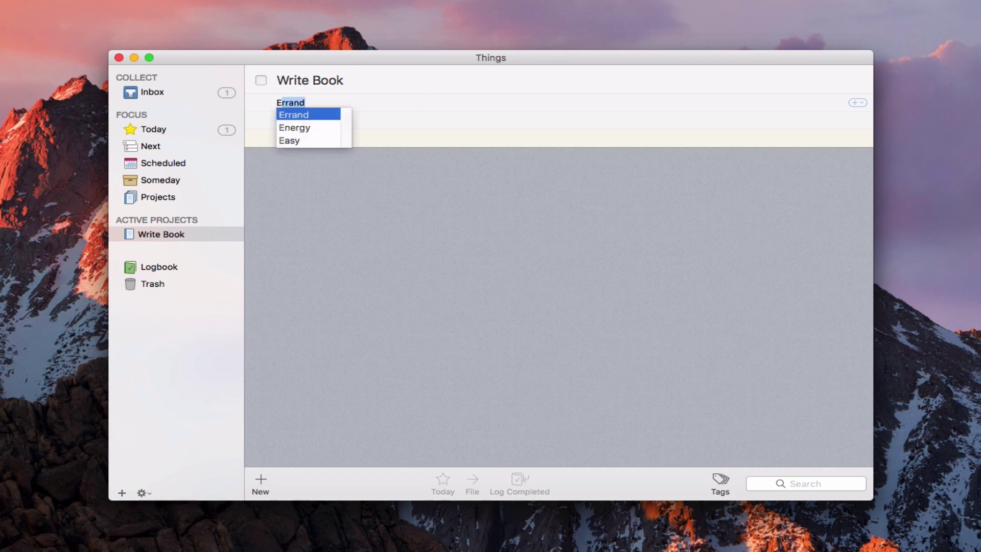
click(310, 128)
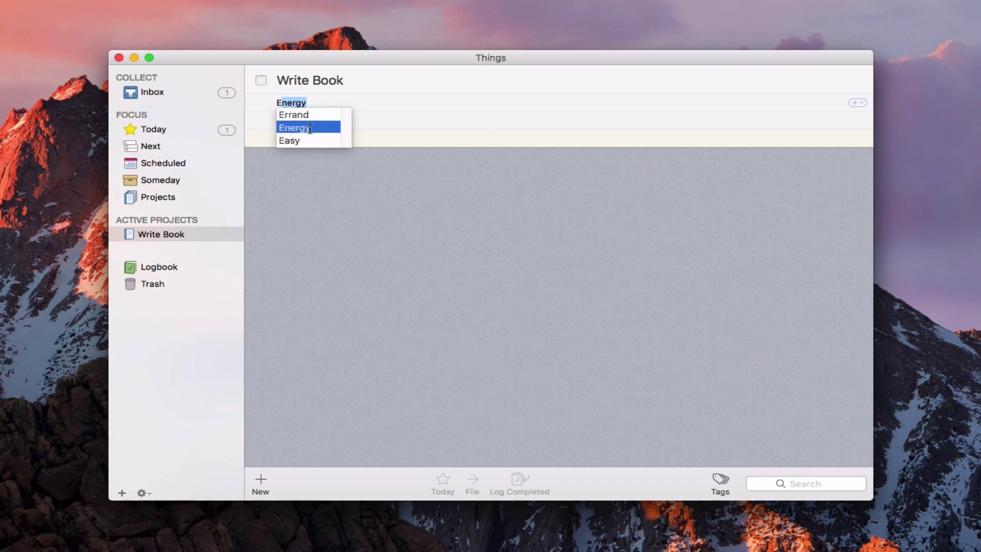
key(Return)
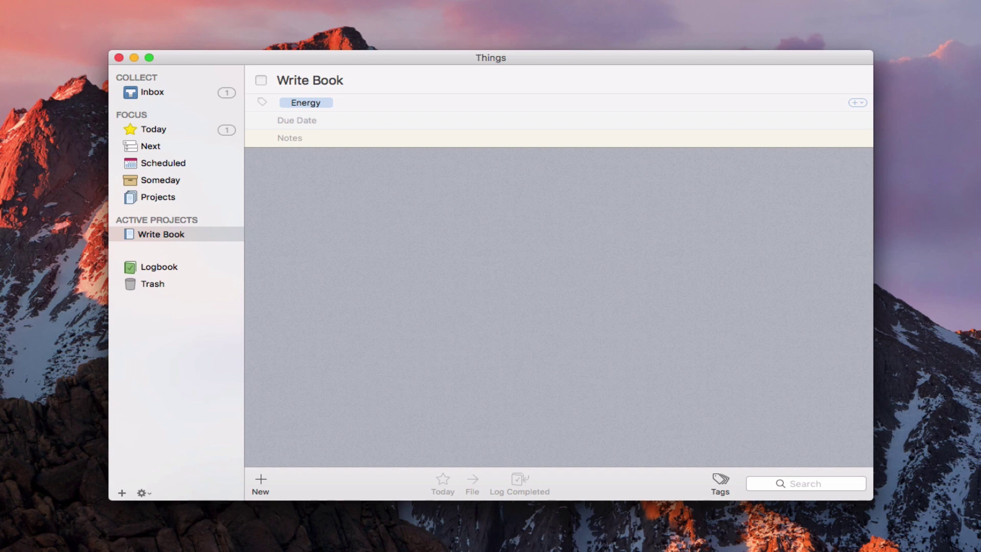
text(Computer)
key(Return)
Set the project's due date to Dec 23, 2016 and add the note "Write book on stuff.".
click(295, 120)
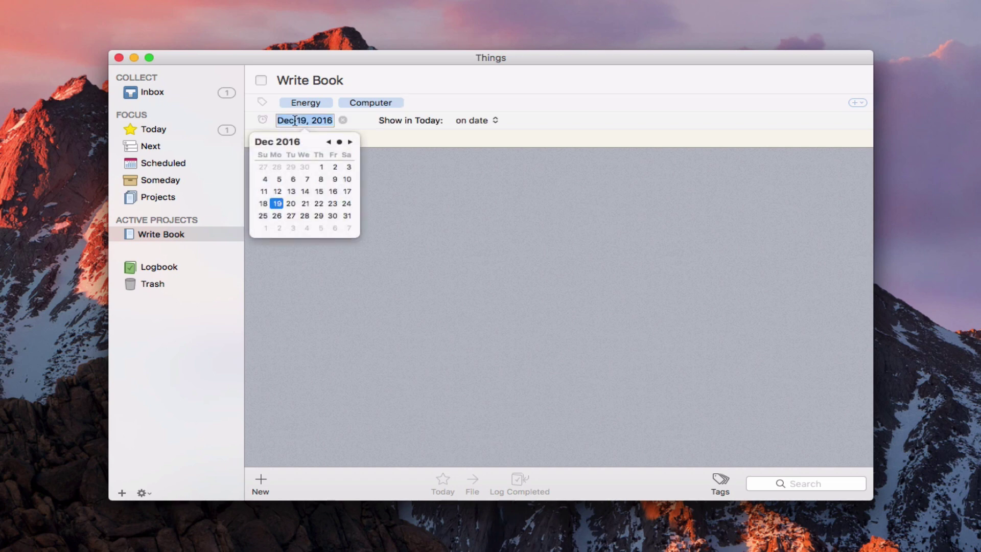
click(333, 204)
click(531, 94)
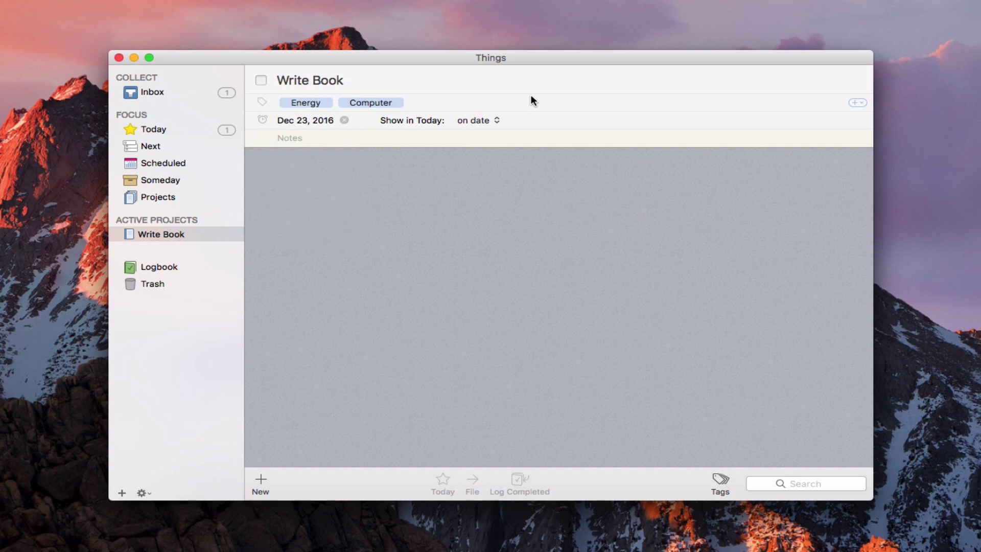
click(307, 137)
text(Write book on stuff.)
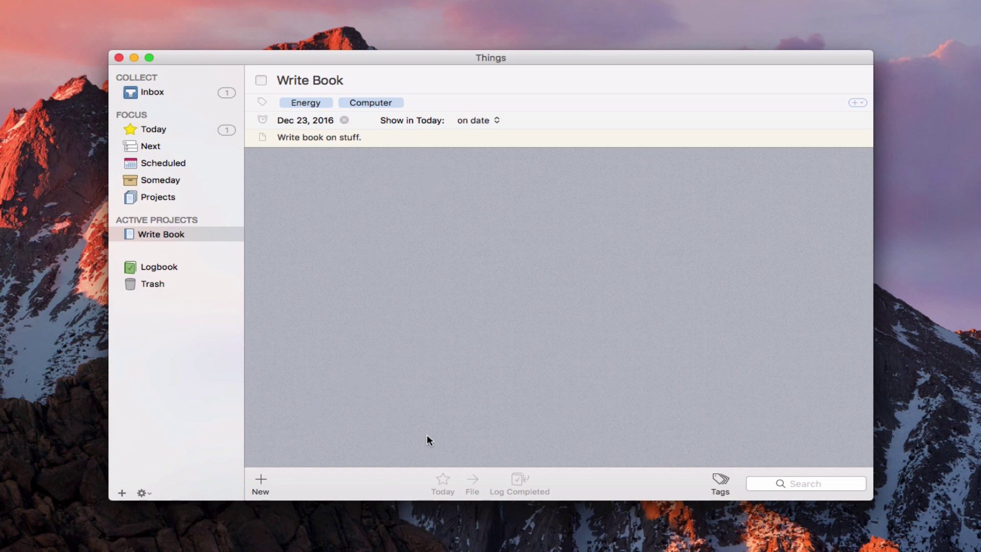
Add a to-do "Get Ideas" to the "Write Book" project with the Computer tag and a due date of Dec 21, 2016.
click(262, 481)
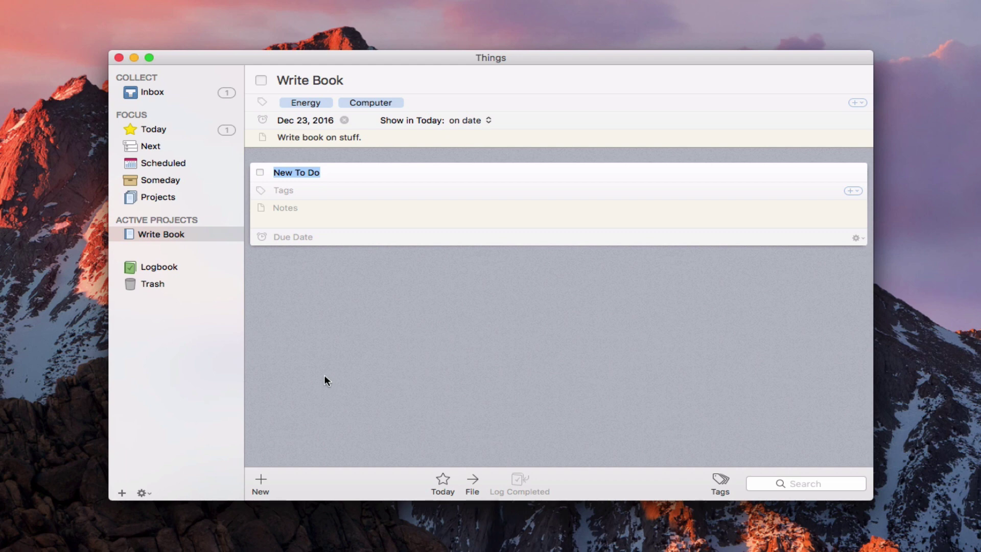
text(Get Ideas)
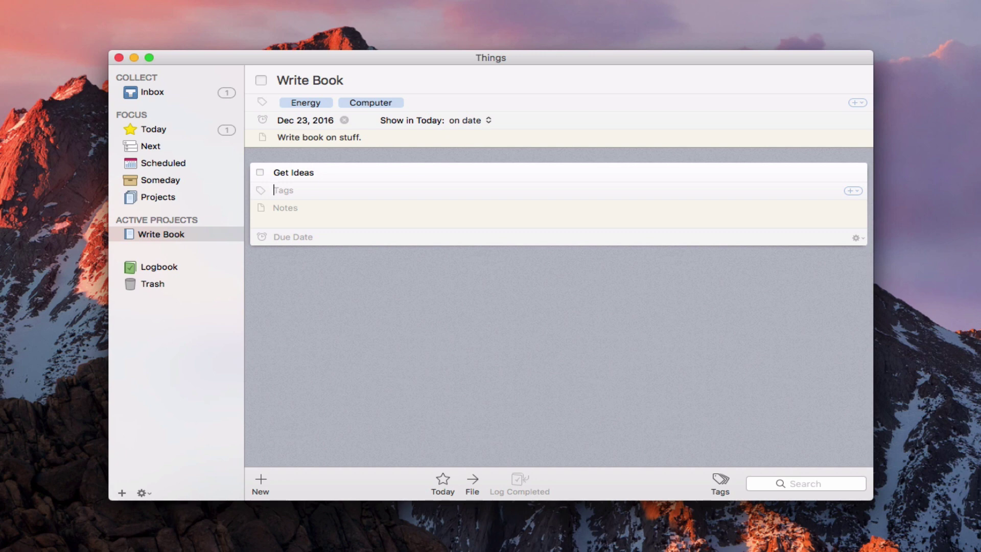
text(Computer)
key(Return)
key(Tab)
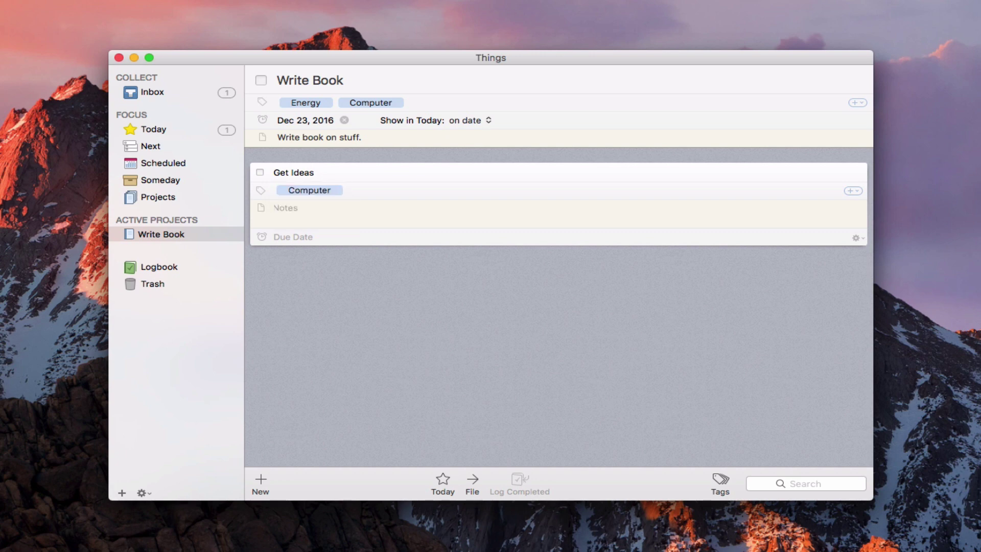
key(Tab)
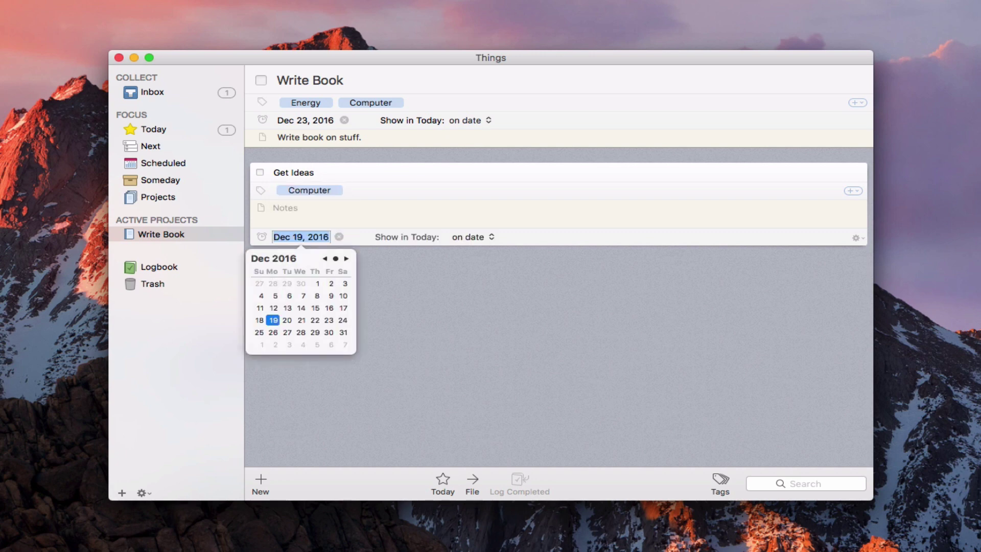
click(301, 321)
click(424, 314)
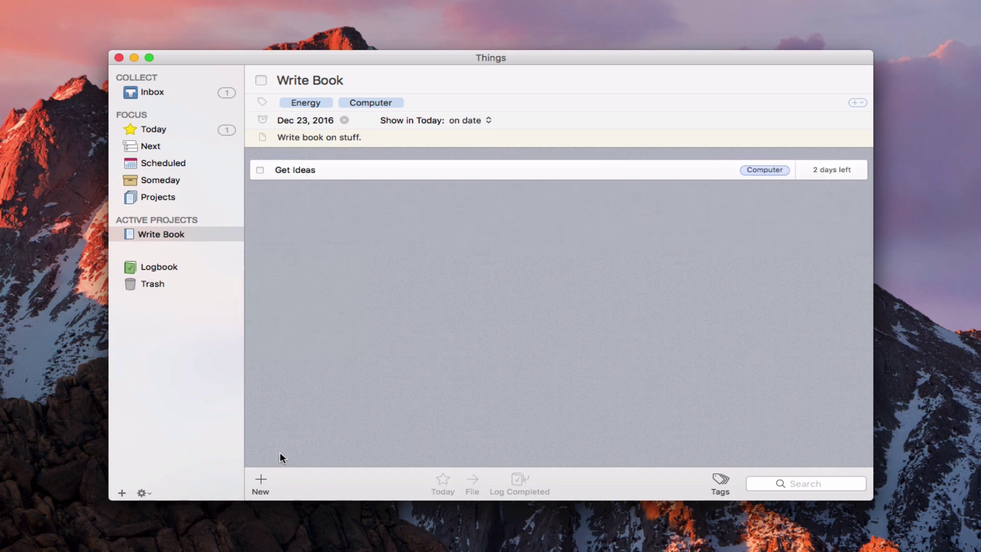
View the Inbox, Today and Next lists to see where the to-dos appear.
click(147, 94)
click(143, 129)
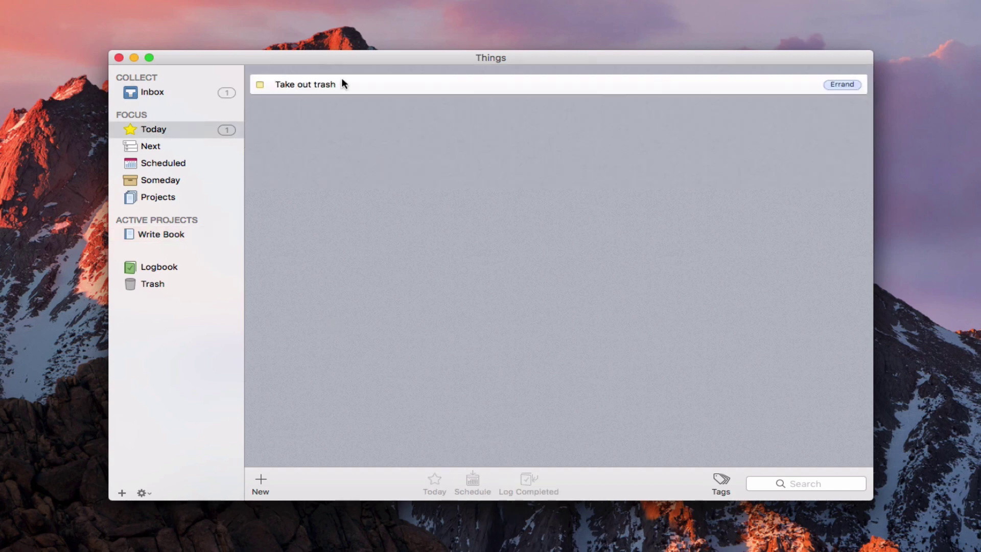
click(170, 148)
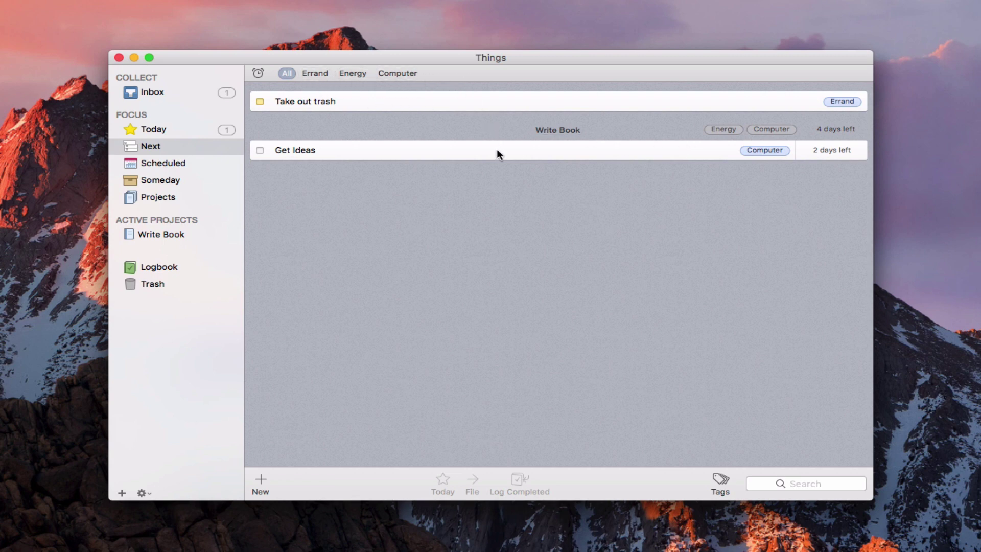
Filter the Next list by Errand, Energy and Computer in turn, show all items again, and open the "Write Book" project from it.
click(323, 73)
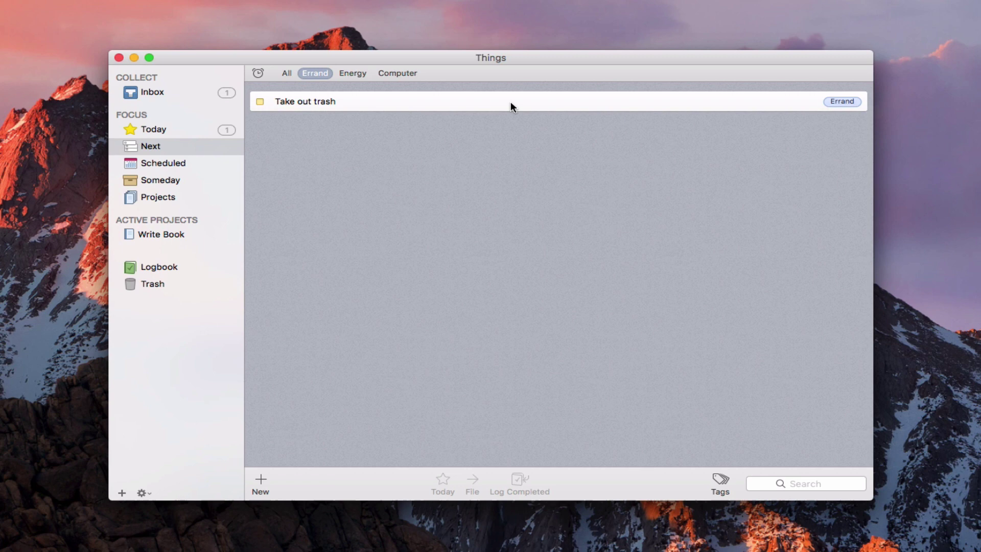
click(364, 75)
click(404, 74)
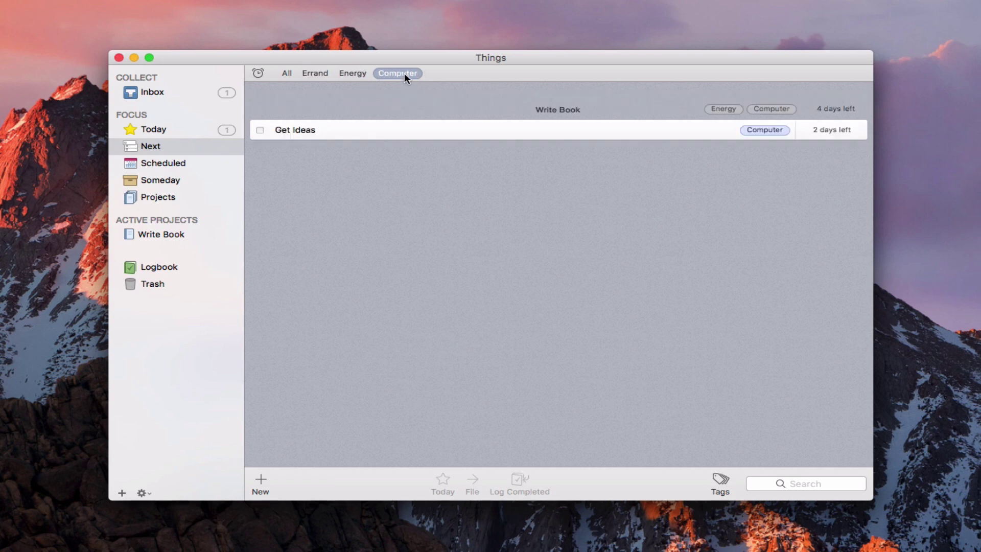
click(286, 73)
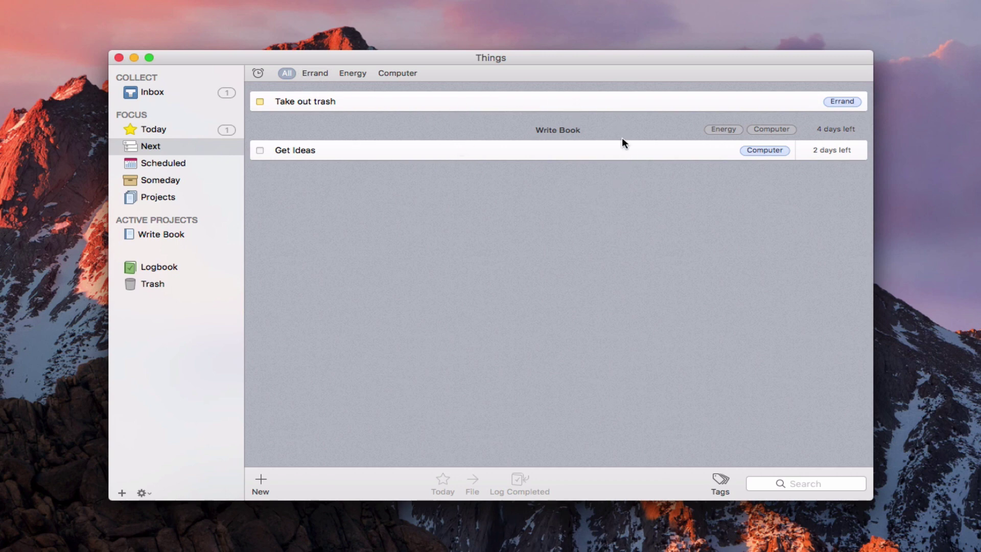
click(561, 131)
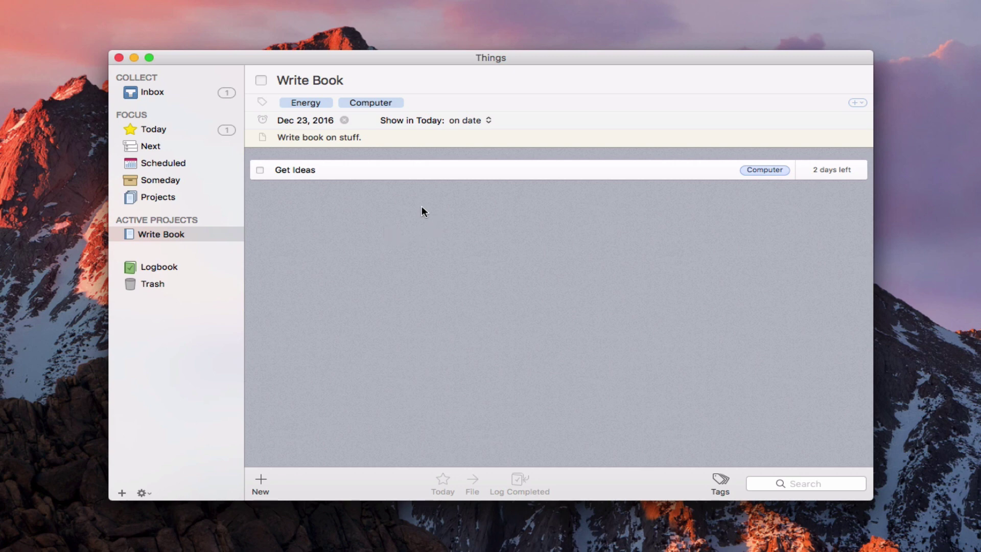
Make the "Mow Yard" to-do in the Inbox repeat weekly, every 1 week on Monday, starting 12/19/2016 and never ending.
click(161, 92)
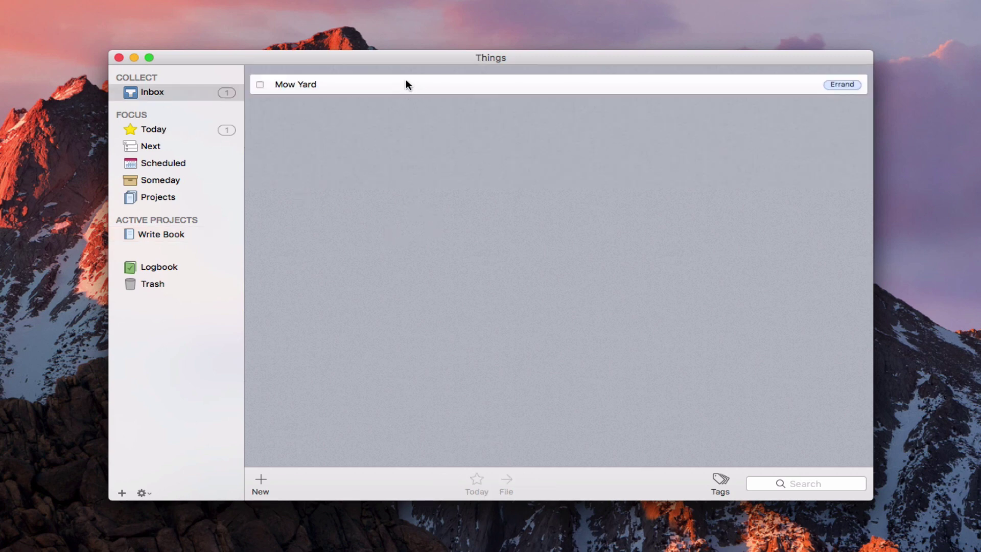
click(405, 82)
double_click(397, 84)
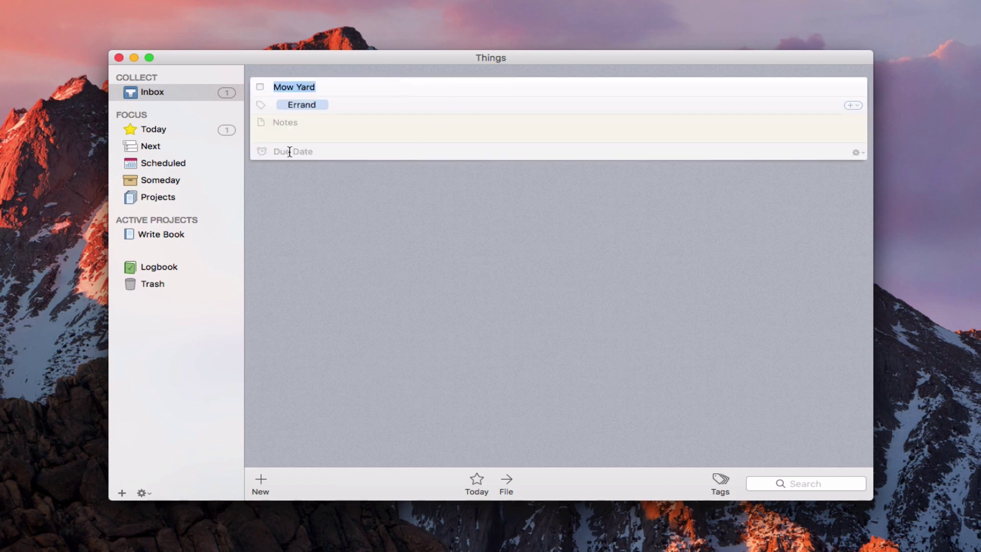
key(Return)
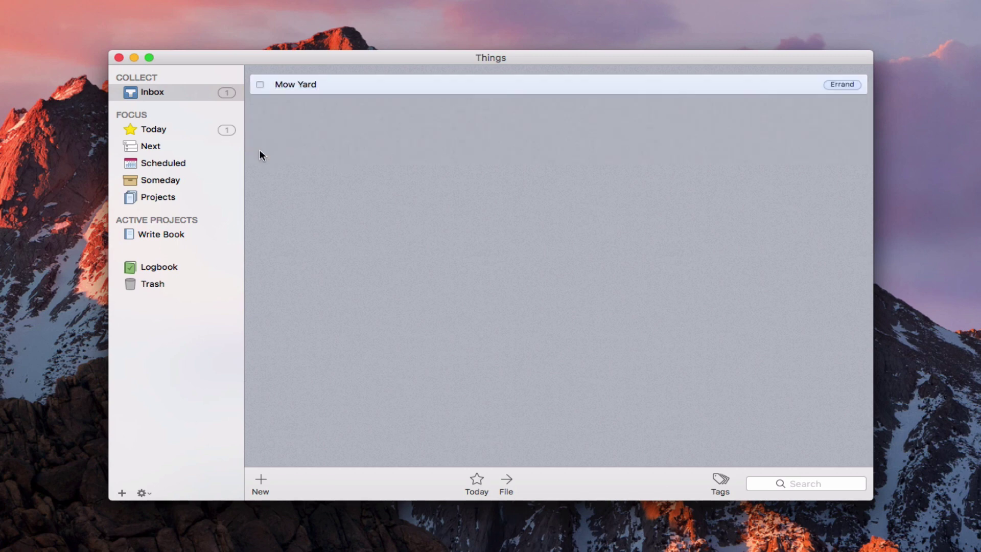
double_click(385, 88)
click(385, 89)
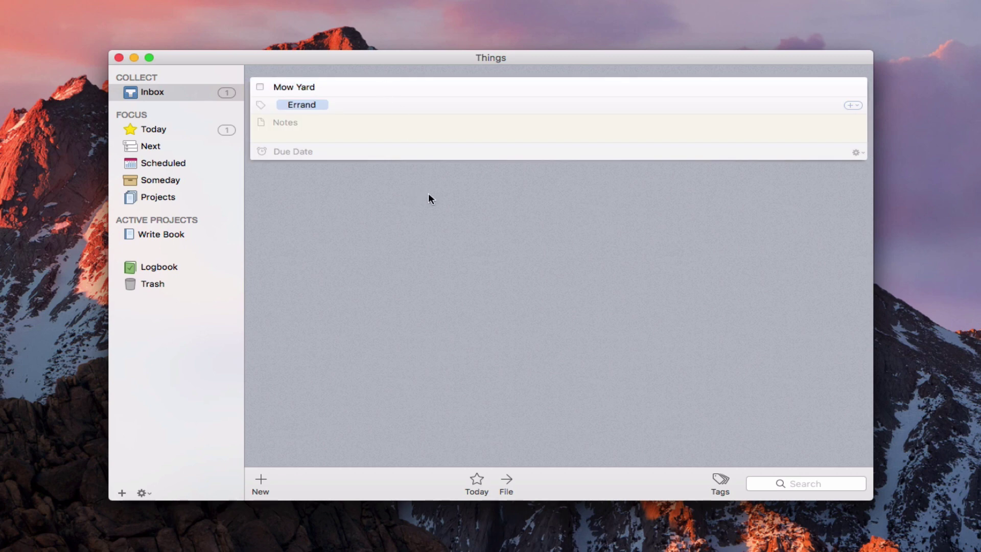
click(861, 153)
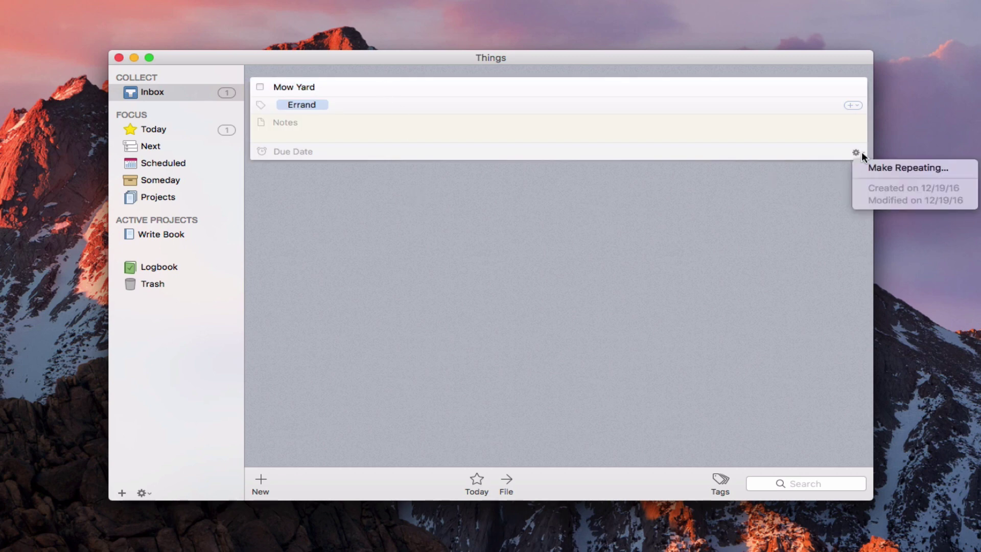
click(886, 167)
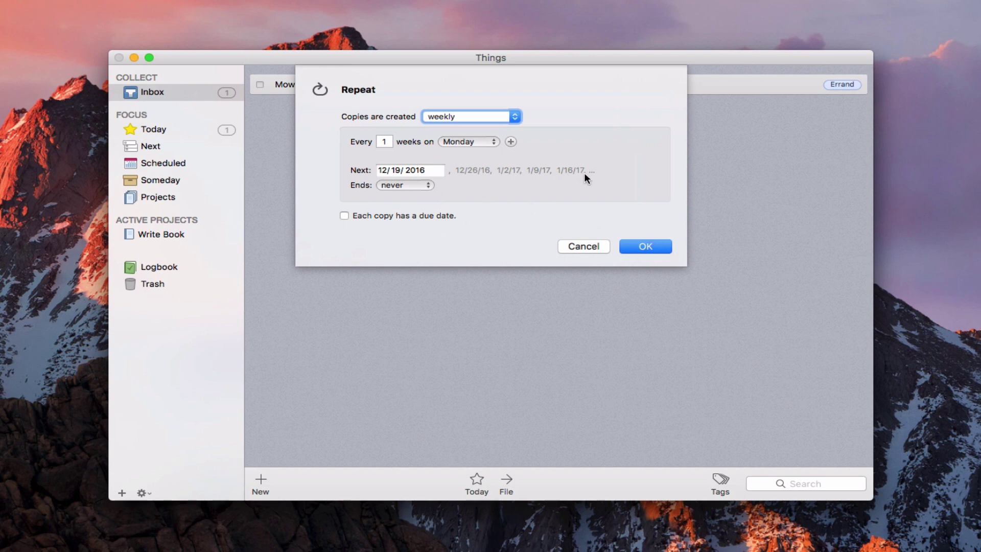
click(648, 244)
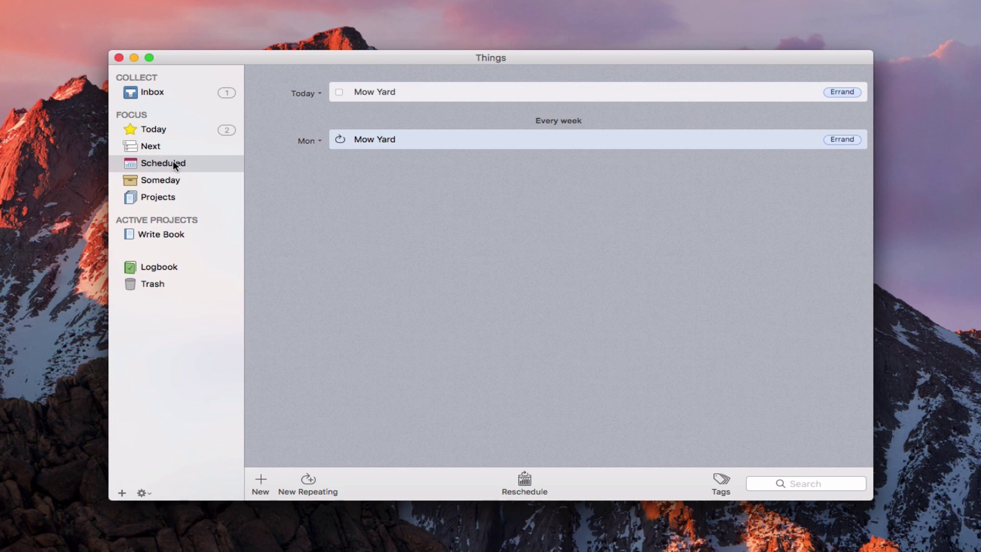
Accept the "Mow Yard" to-do from the Daily Review into the Today list.
click(154, 129)
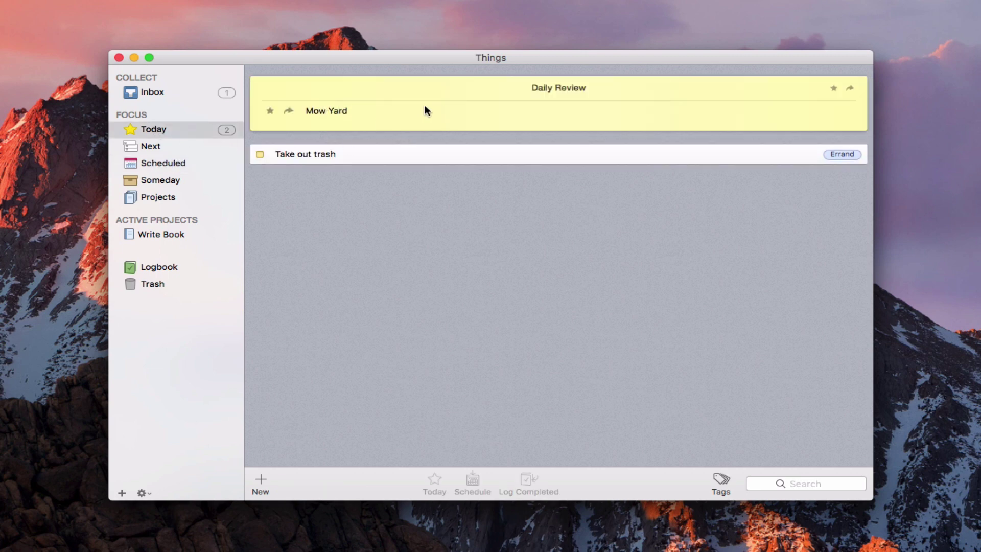
click(289, 111)
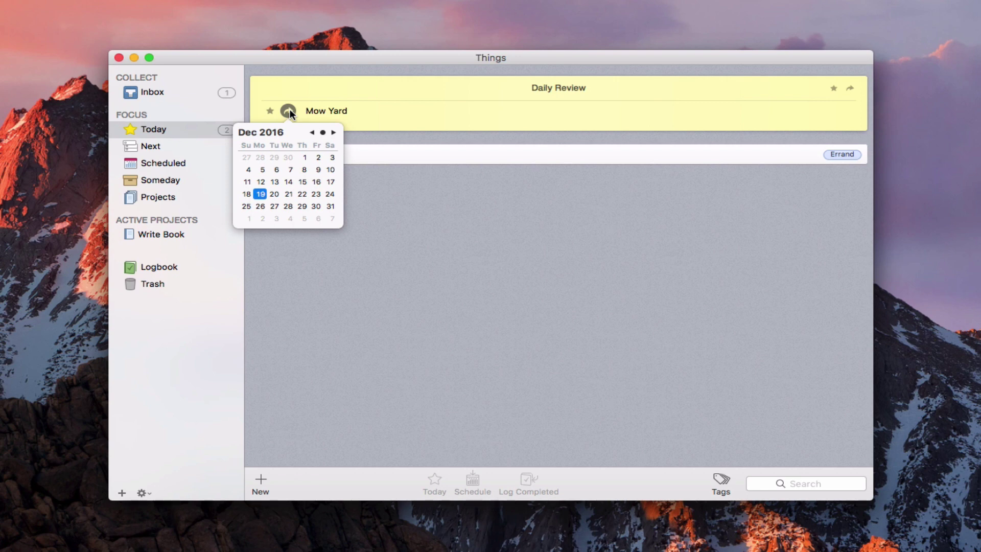
click(289, 110)
click(338, 112)
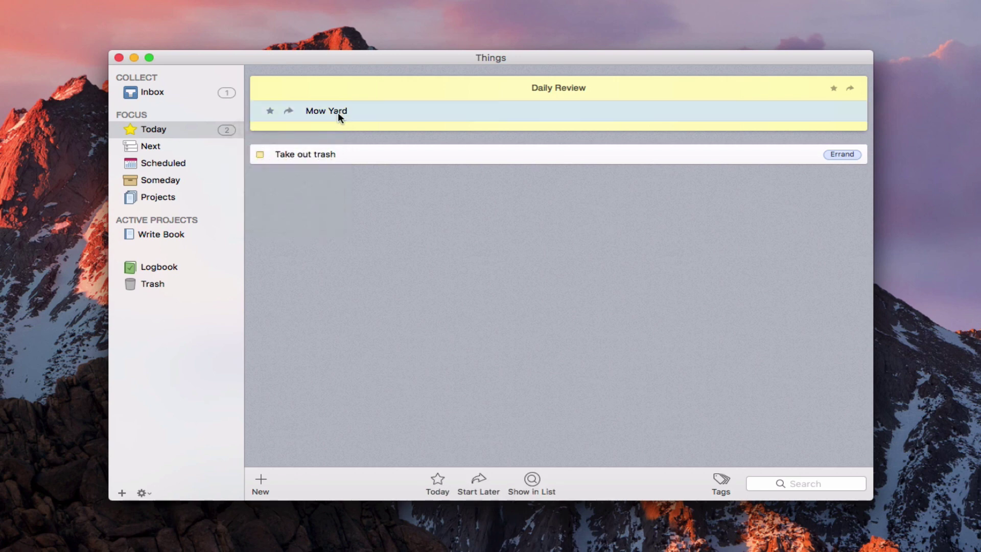
click(271, 111)
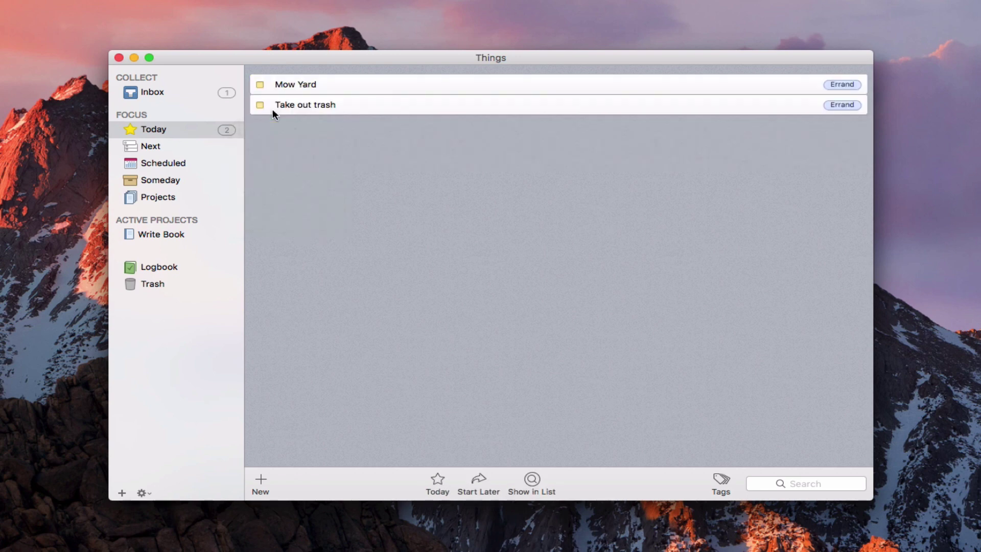
Open the "Mow Yard" to-do in Today to check its details, close it, and view the Scheduled list.
click(356, 84)
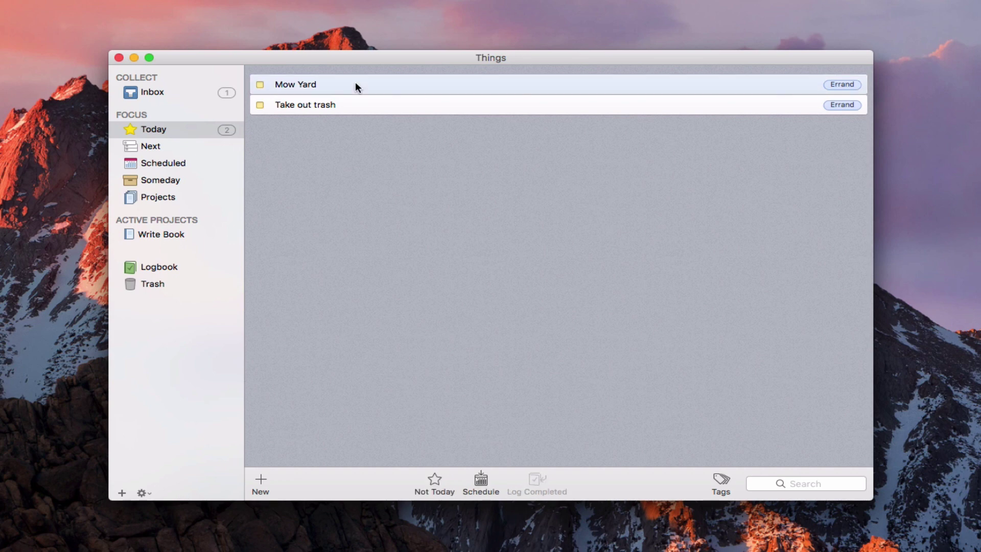
double_click(356, 86)
click(400, 253)
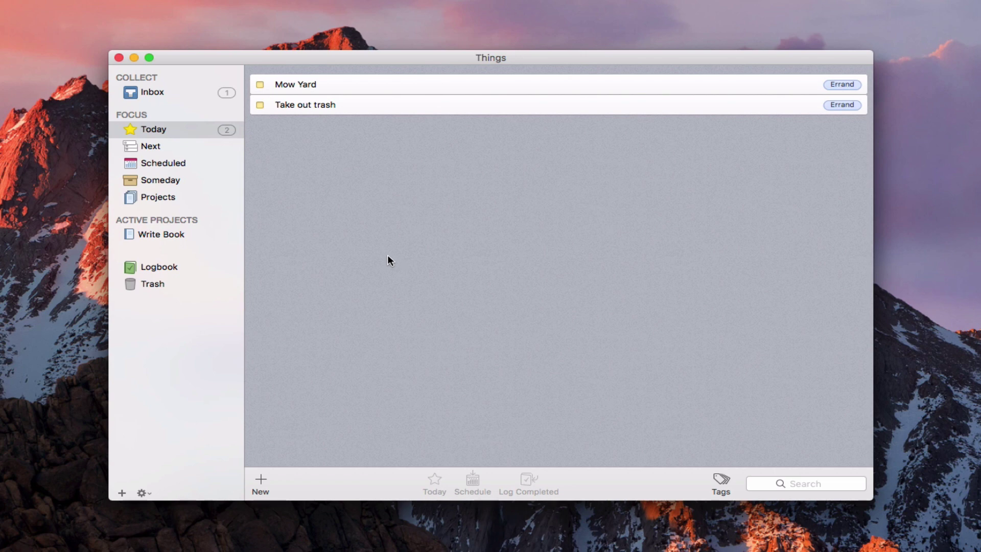
click(177, 161)
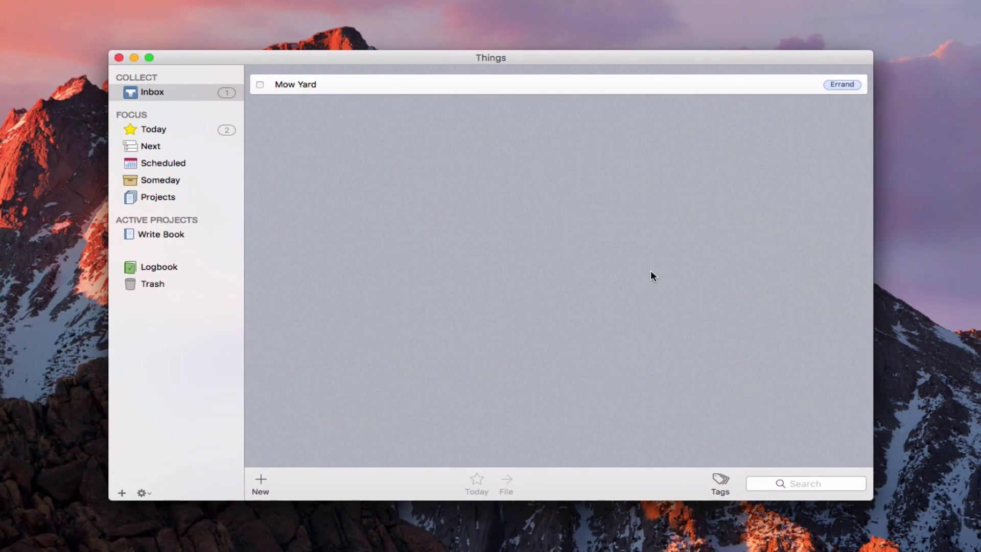
Create a new area of responsibility named "Home".
click(123, 494)
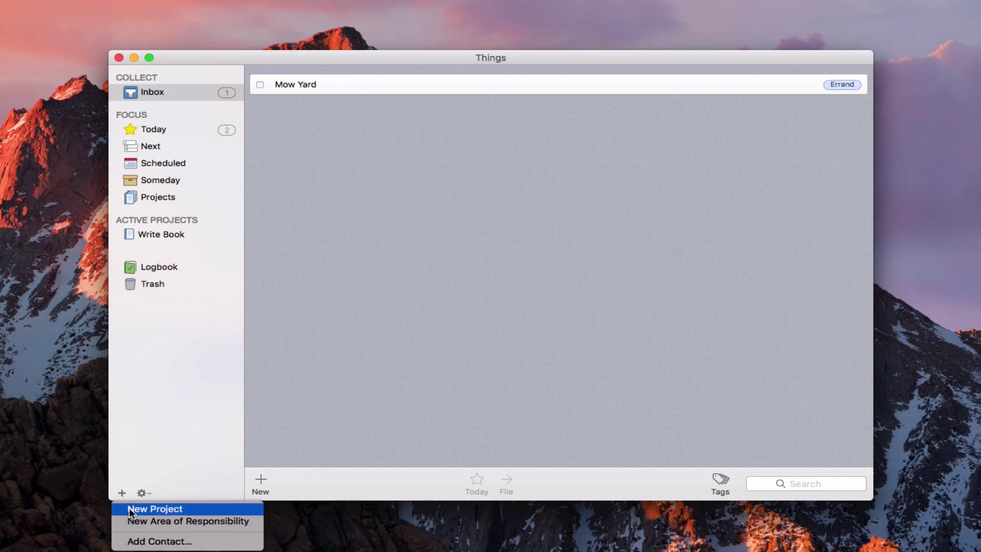
click(160, 522)
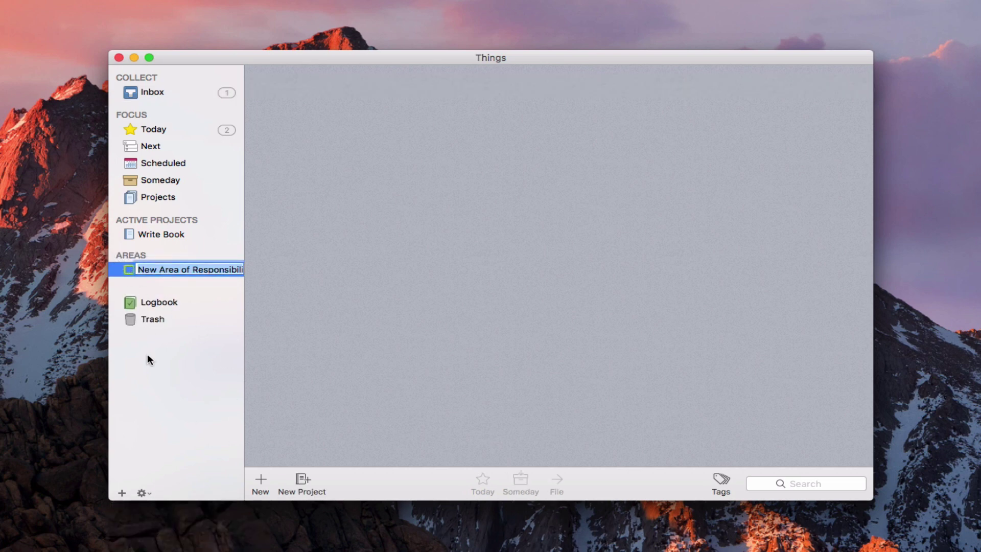
text(Home)
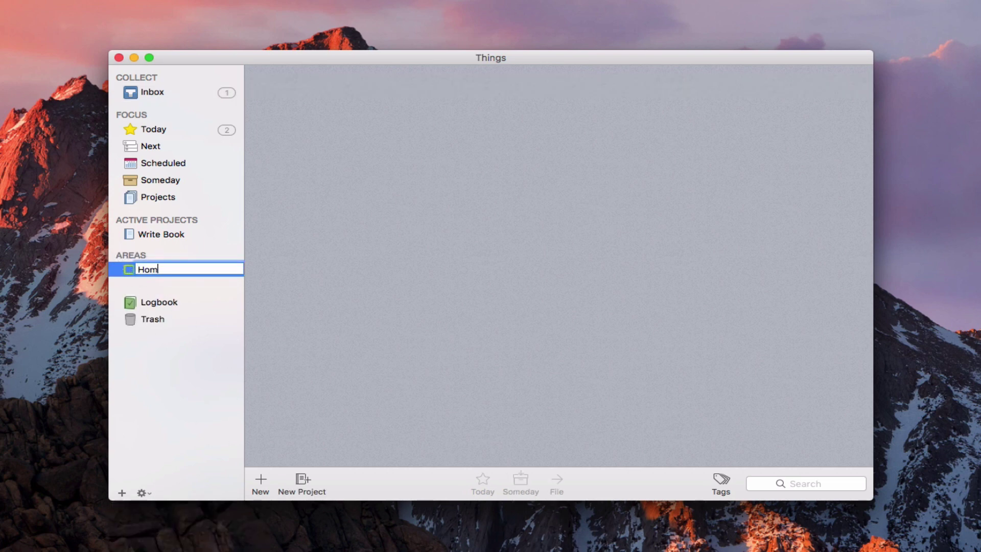
key(Return)
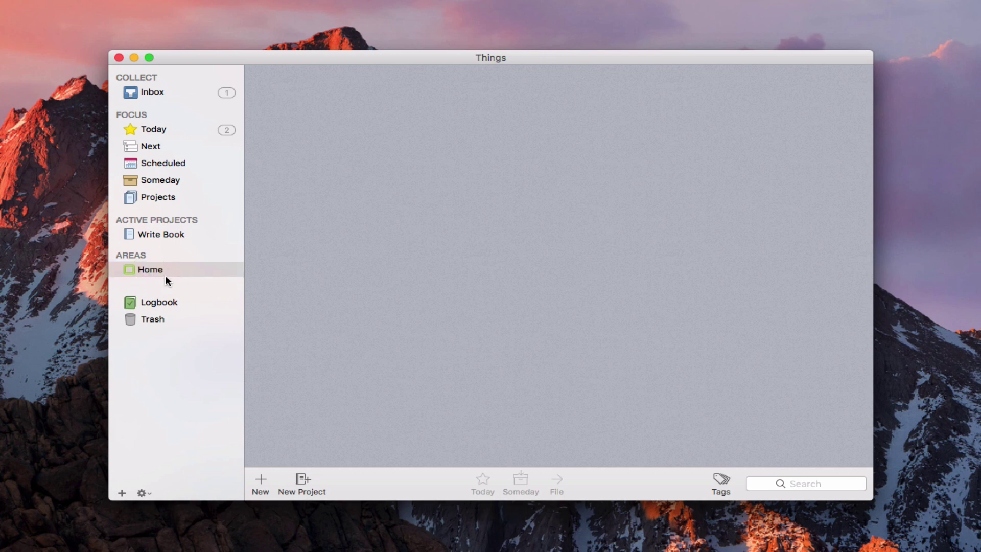
Create a second area of responsibility named "Work" and view the contents of both areas.
click(122, 494)
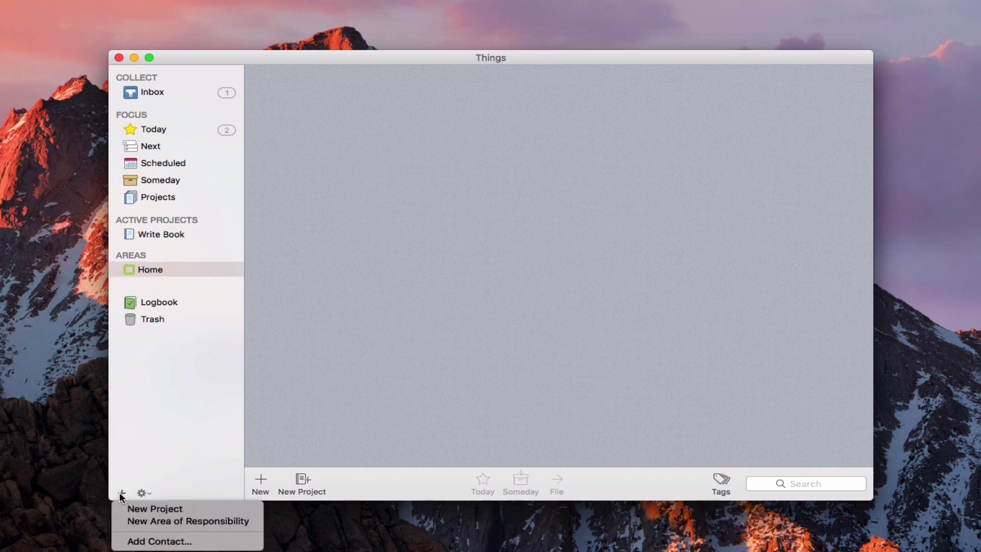
click(152, 520)
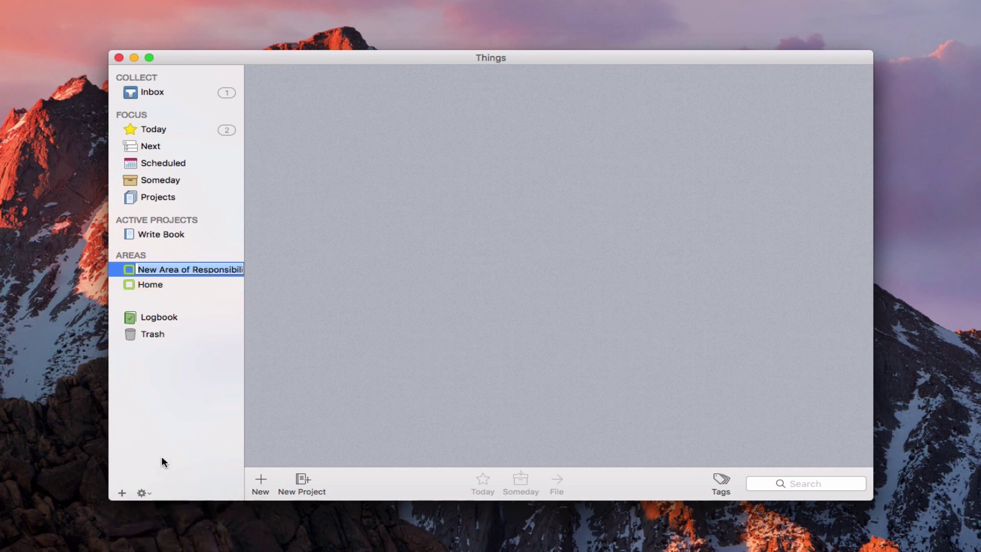
text(Work)
key(Return)
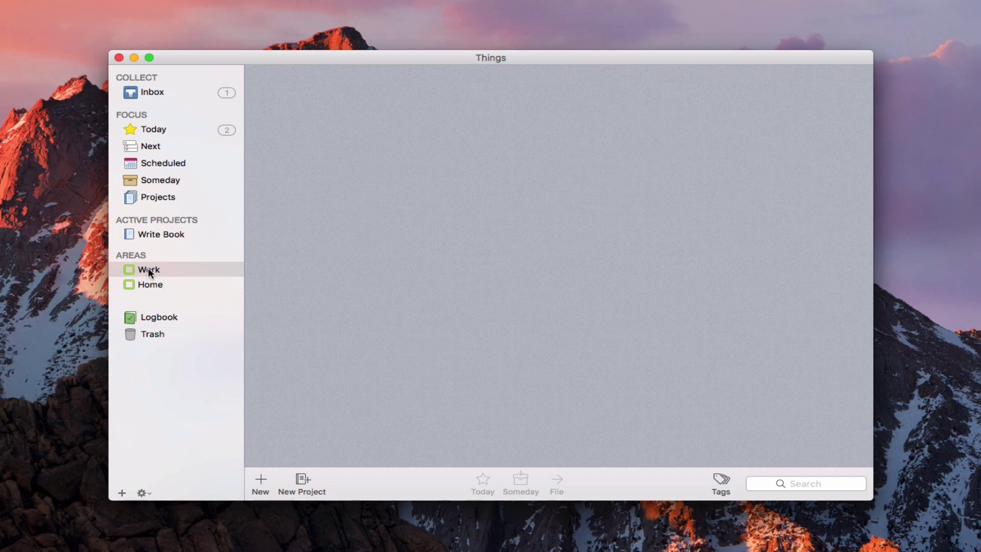
click(158, 286)
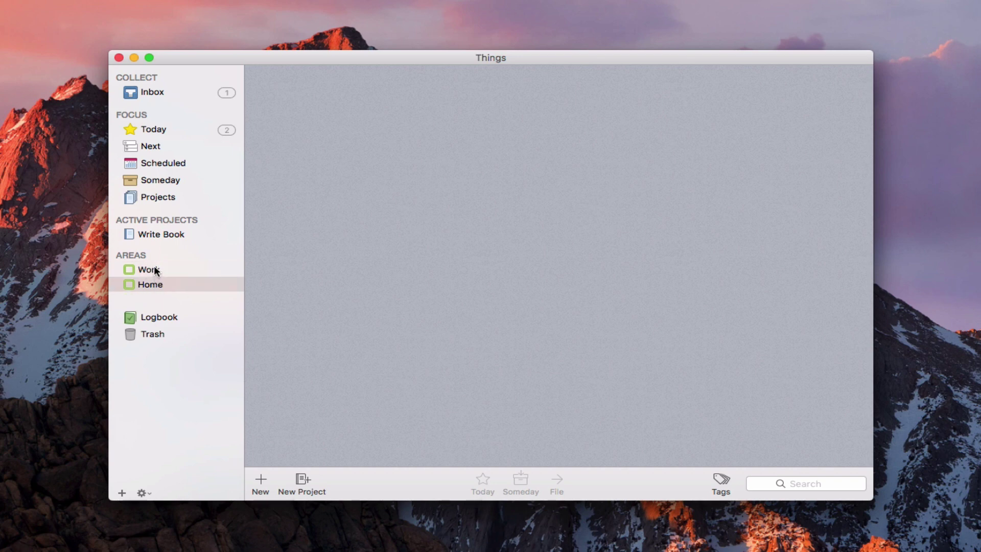
click(158, 270)
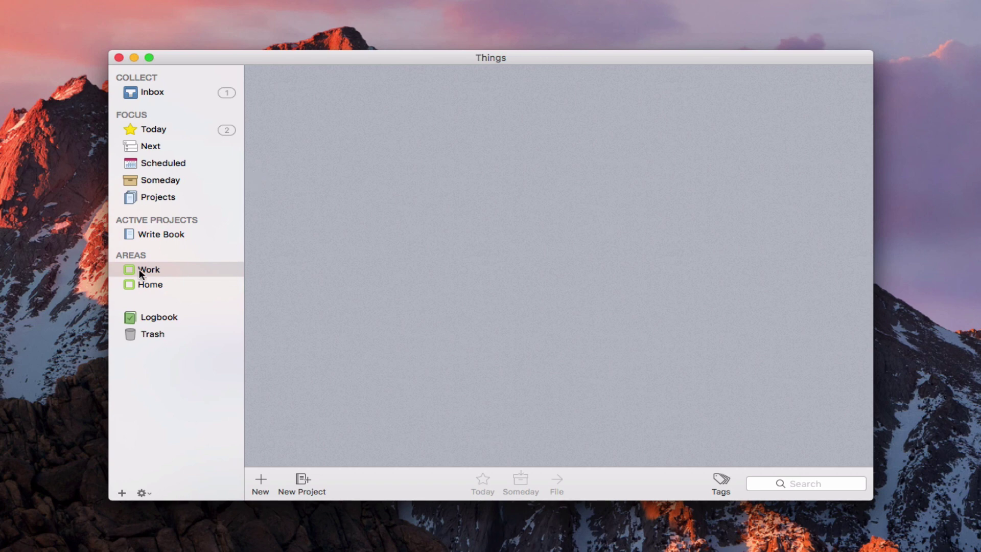
Move the "Mow Yard" to-do from the Inbox to the Home area and check both areas.
click(142, 93)
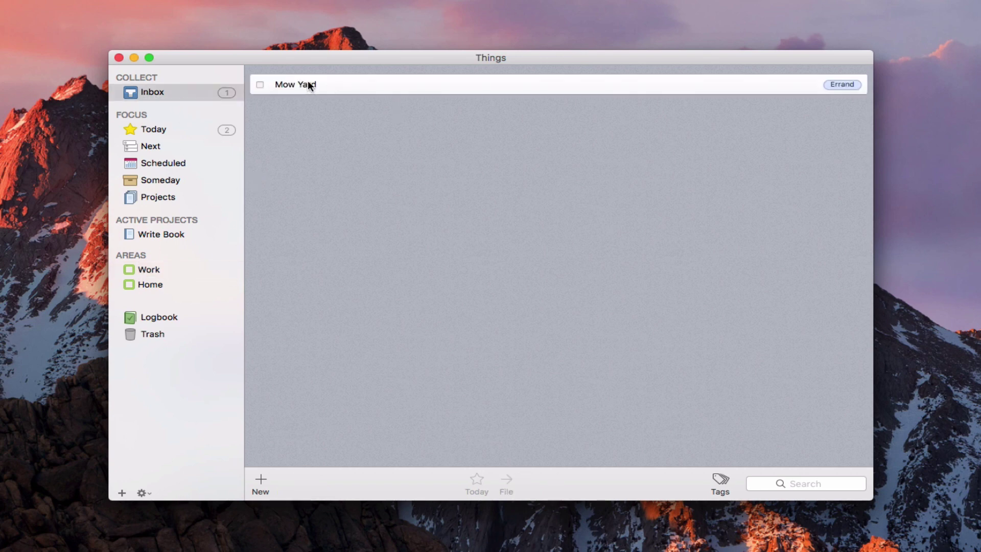
drag(308, 86, 166, 291)
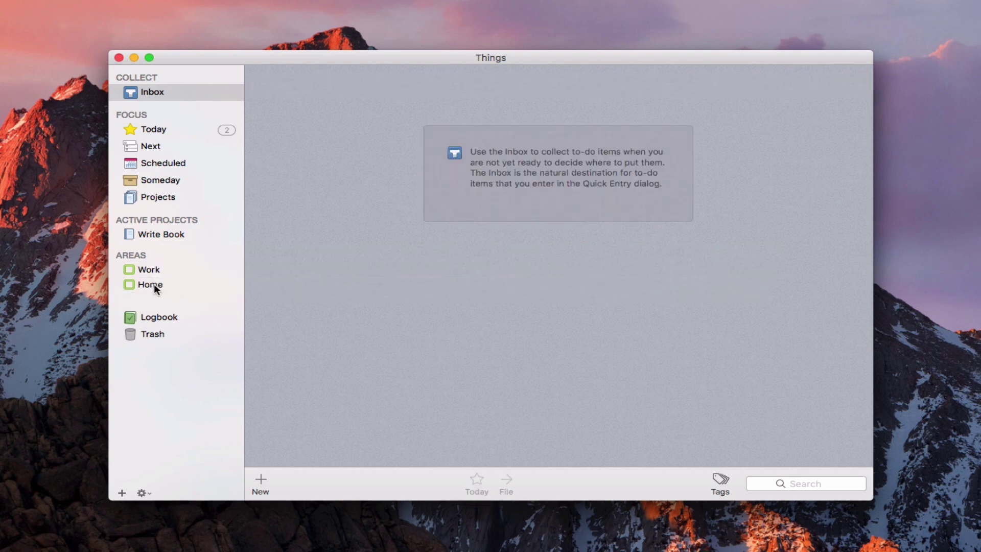
click(154, 284)
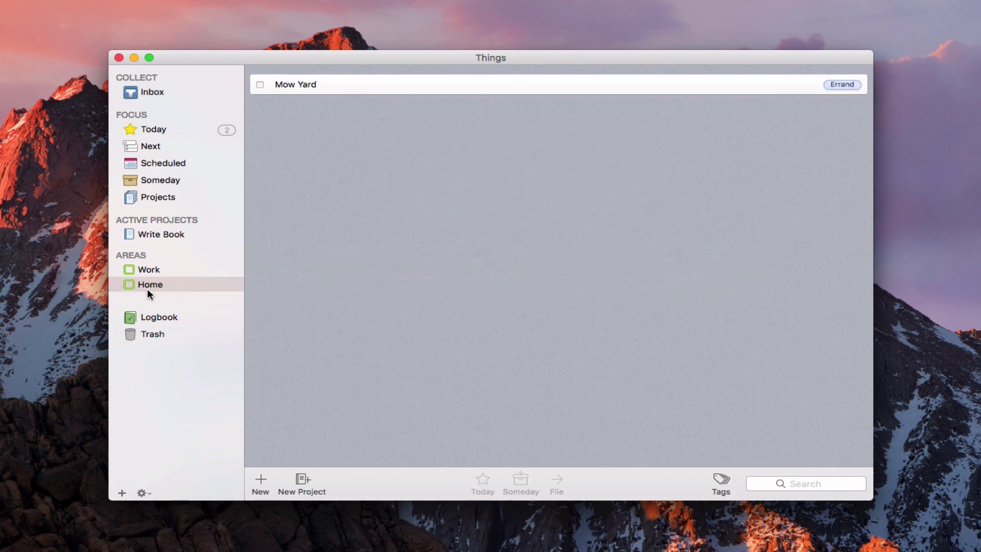
click(154, 272)
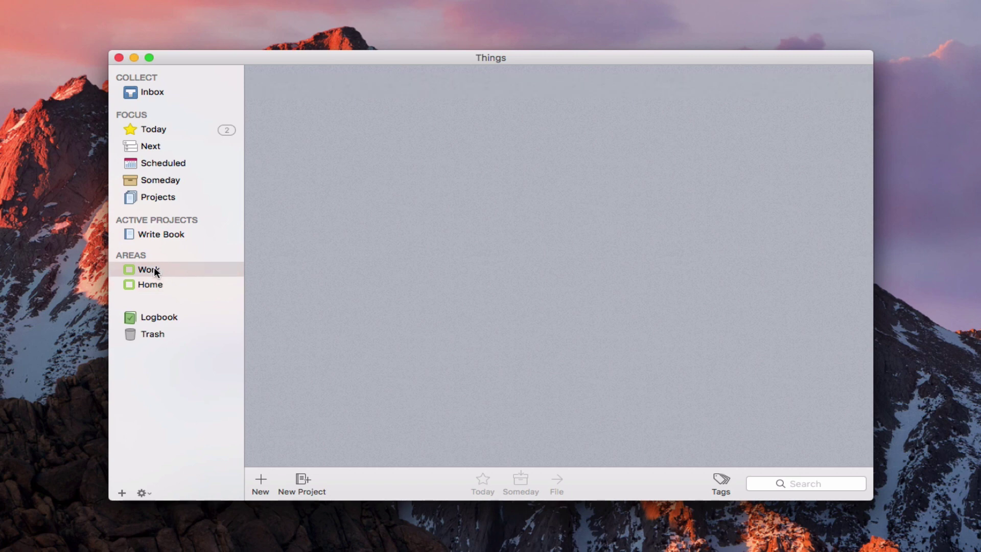
Assign the "Take out trash" and "Mow Yard" to-dos in Today to the Home area, and open that area.
click(159, 131)
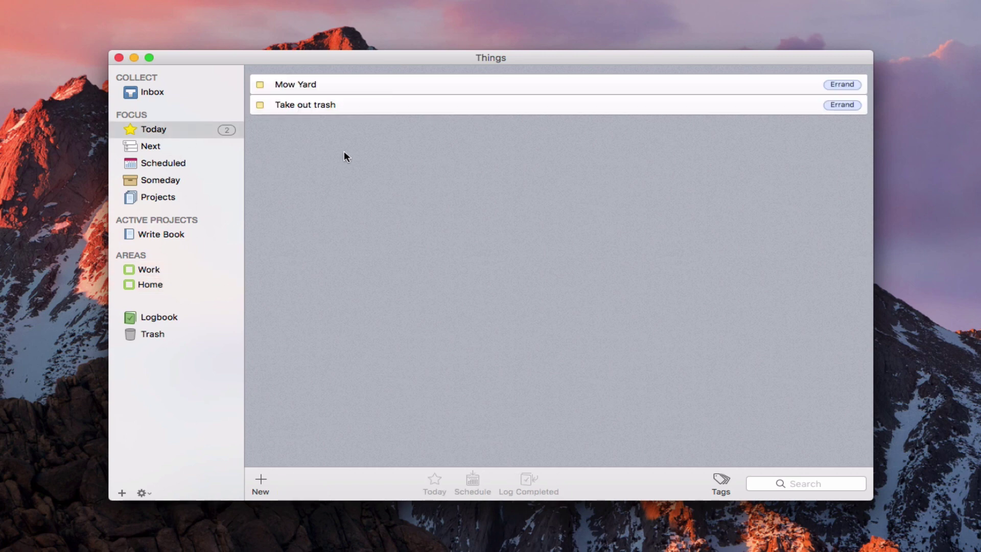
click(352, 107)
drag(361, 100, 174, 284)
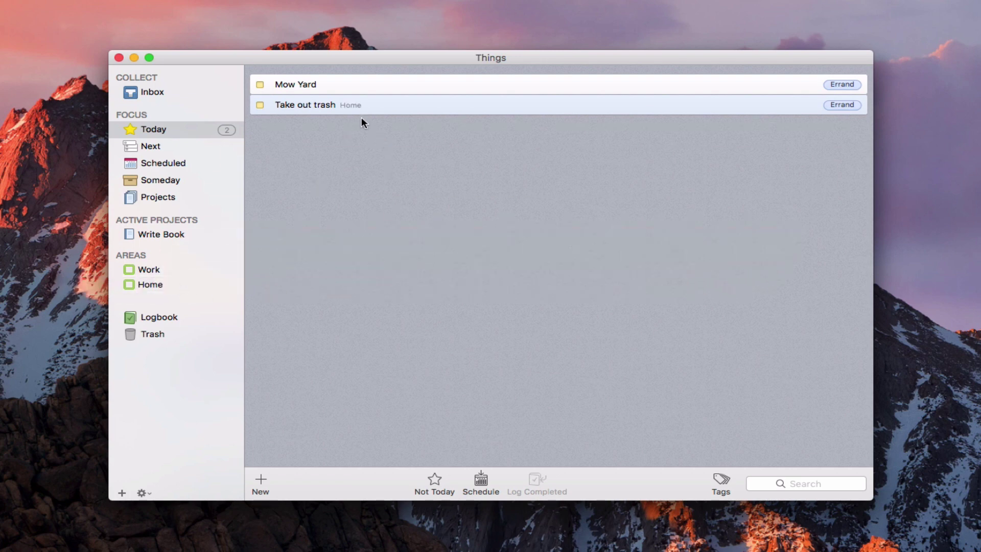
click(385, 83)
drag(364, 84, 207, 290)
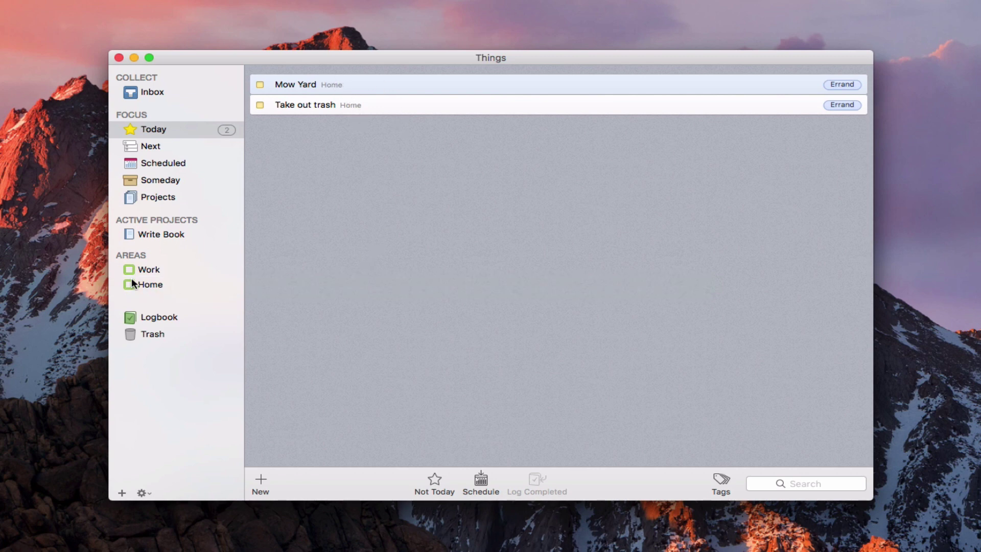
click(146, 284)
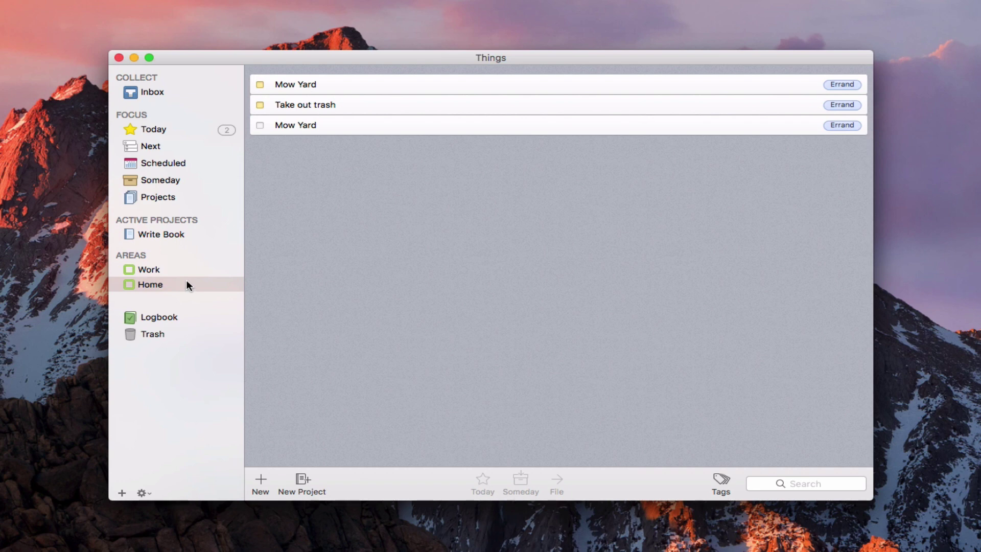
Assign the "Write Book" project to the Work area and compare the contents of the Work and Home areas.
click(168, 233)
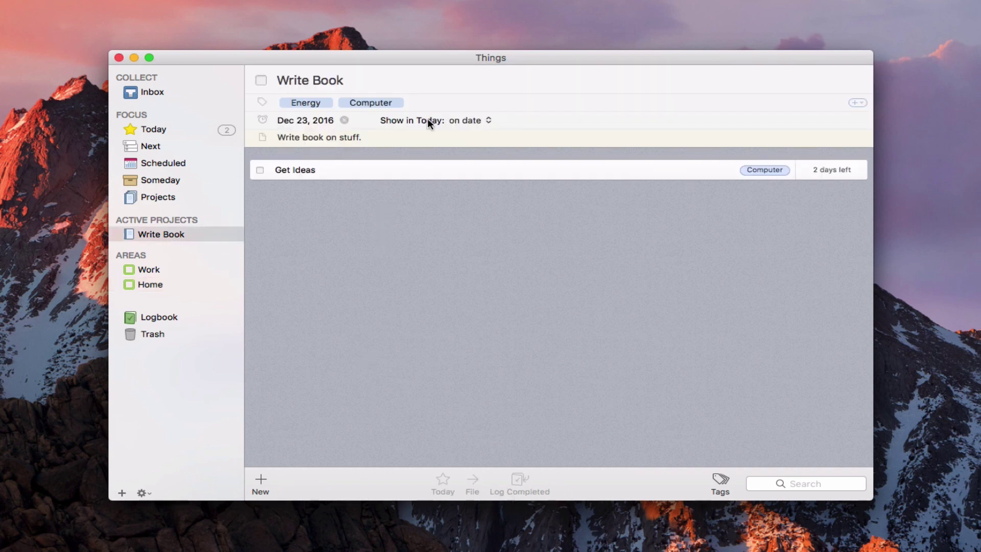
click(431, 77)
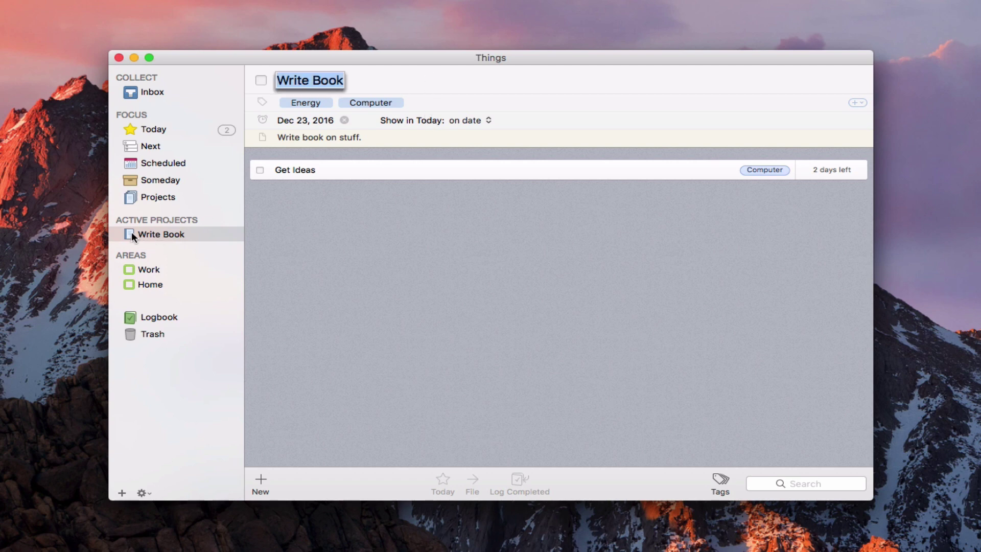
drag(131, 233, 150, 271)
click(152, 269)
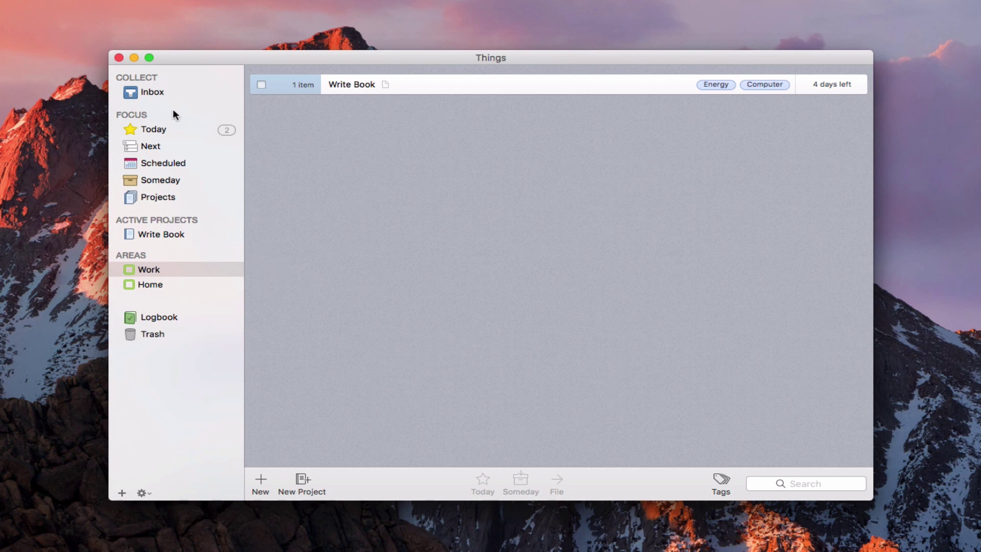
click(166, 285)
click(148, 271)
click(149, 285)
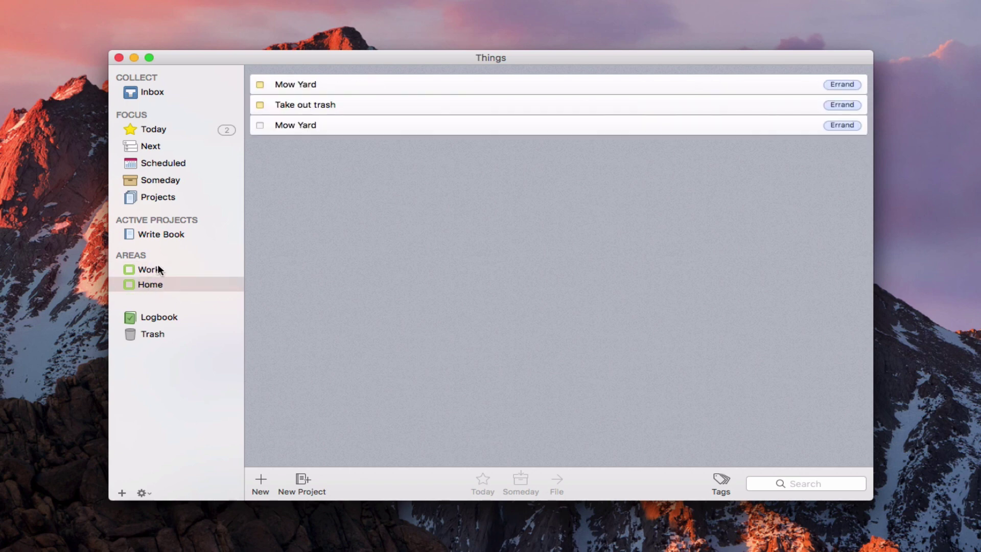
Review the Work and Home areas, and inspect the Work area's title, tags and suspension settings without changing them.
click(157, 270)
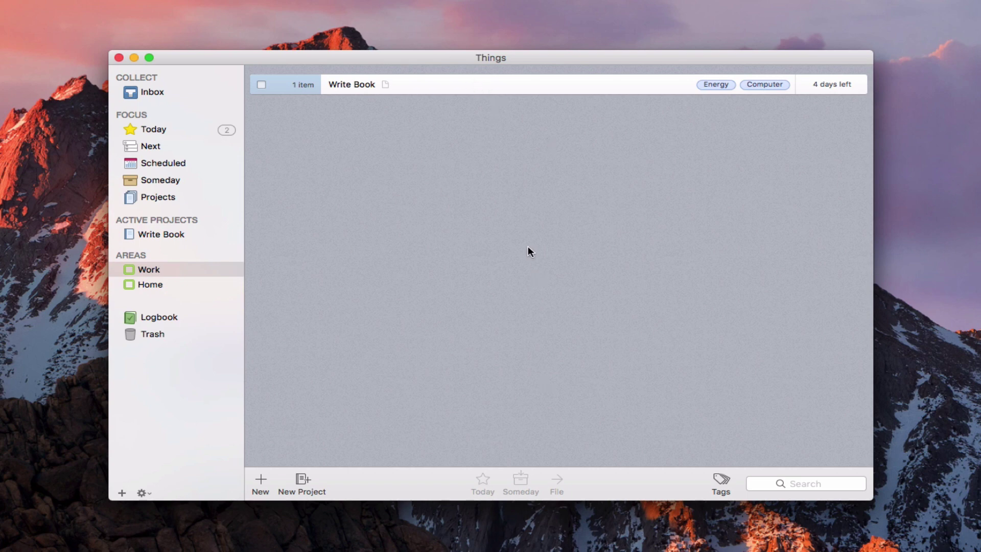
click(144, 288)
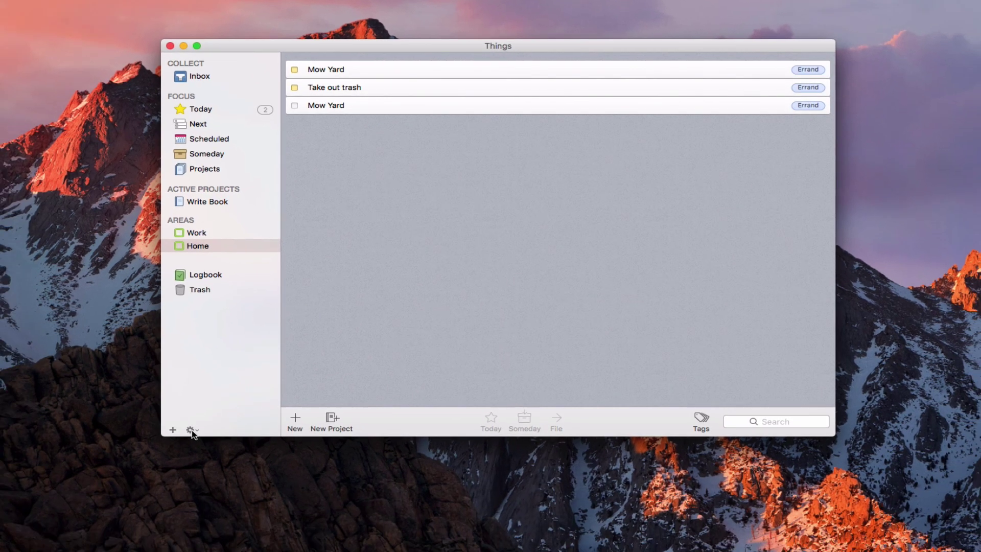
click(142, 493)
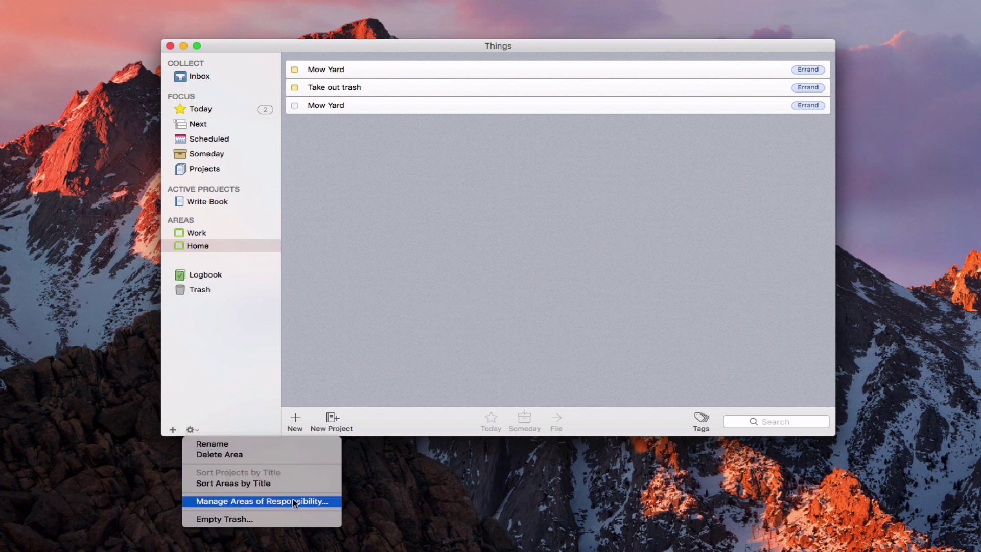
click(280, 502)
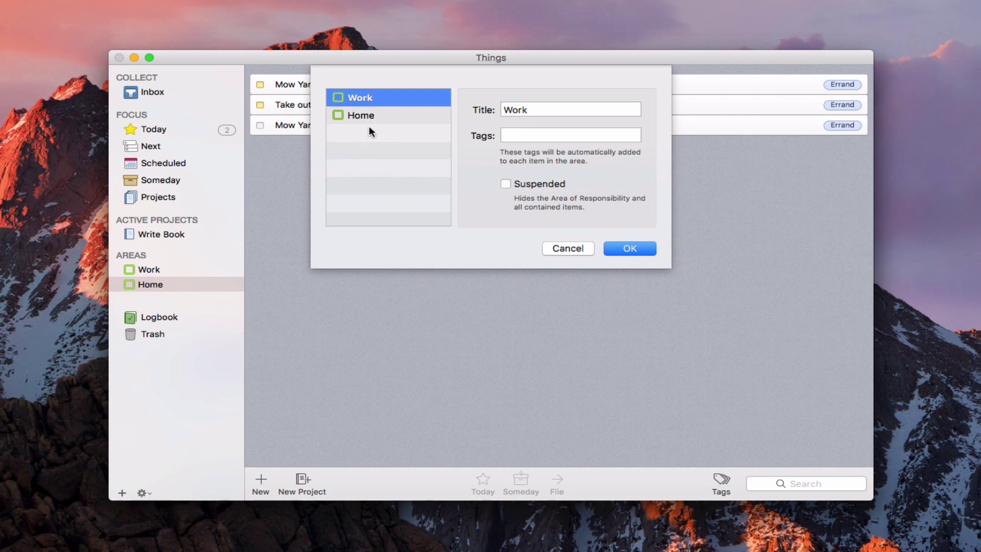
click(534, 134)
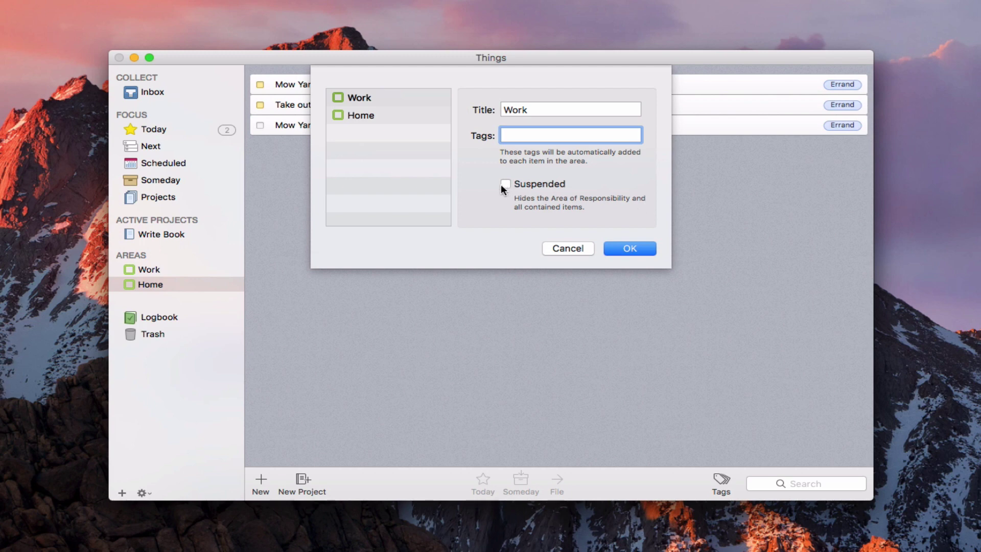
click(560, 247)
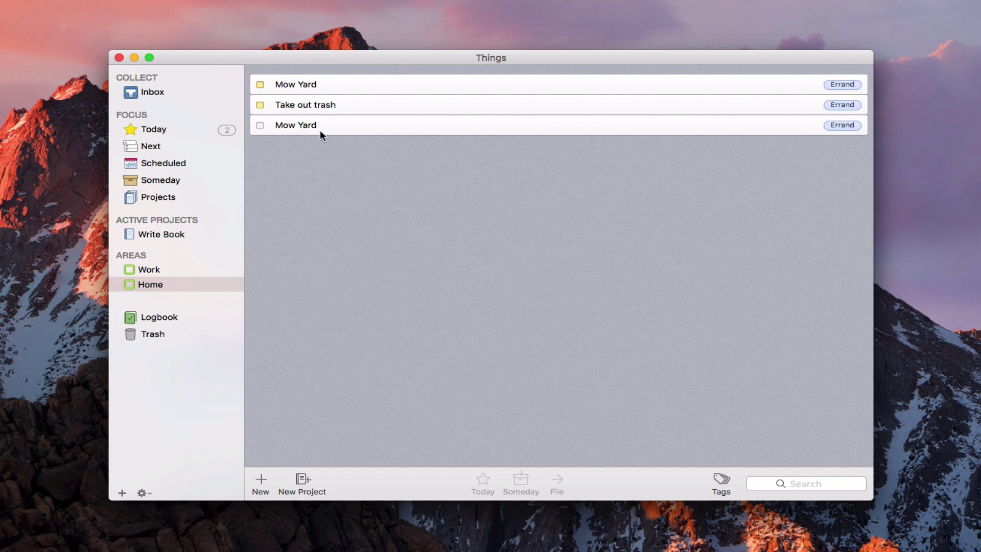
Mark the last "Mow Yard" to-do in the Home area as complete, and check the Logbook and Inbox.
click(260, 125)
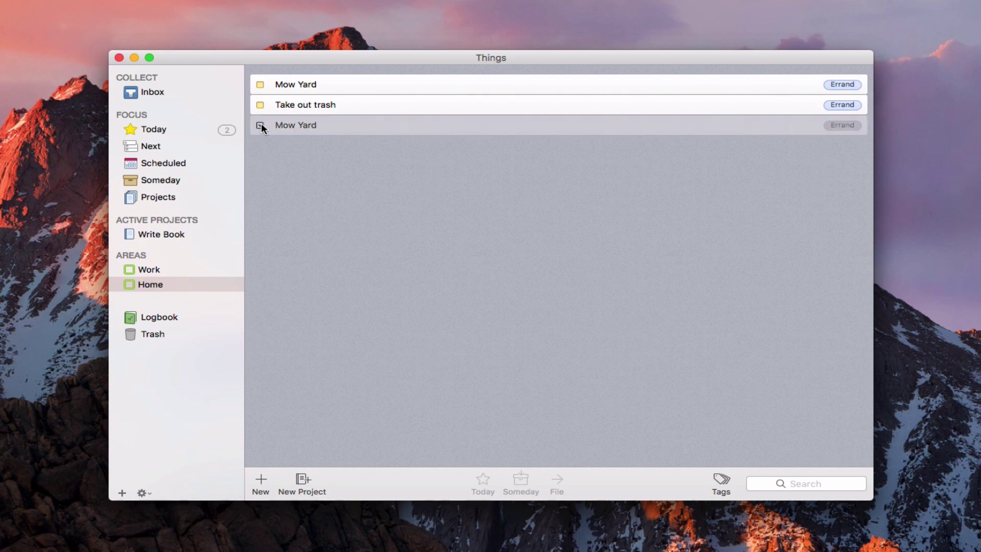
click(164, 318)
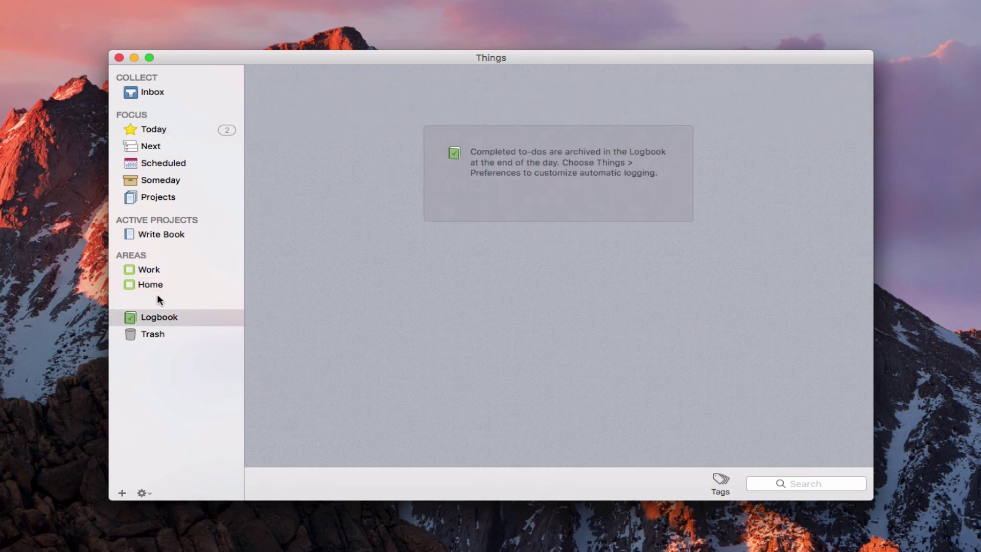
click(156, 92)
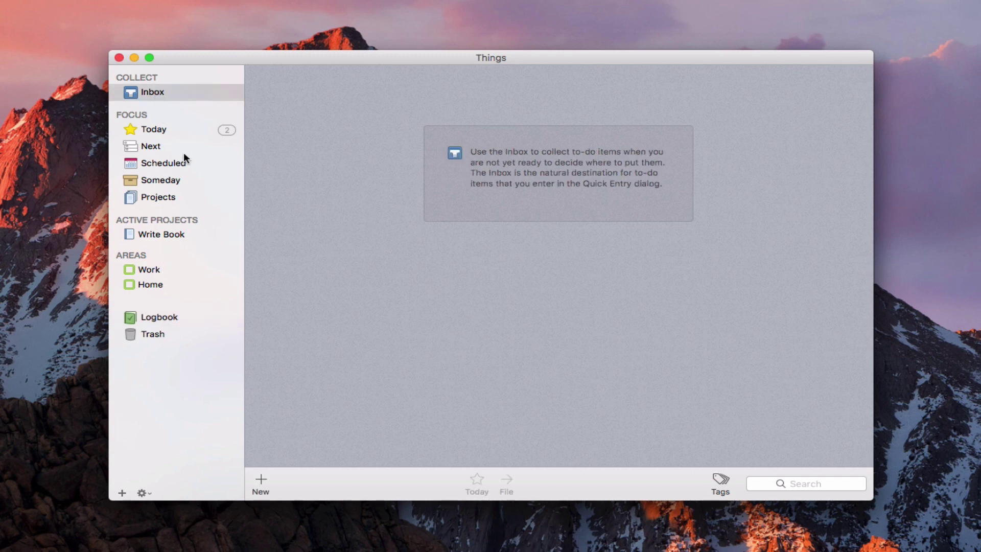
Mark "Take out trash" in Today as complete and move the completed to-dos to the Logbook.
click(168, 133)
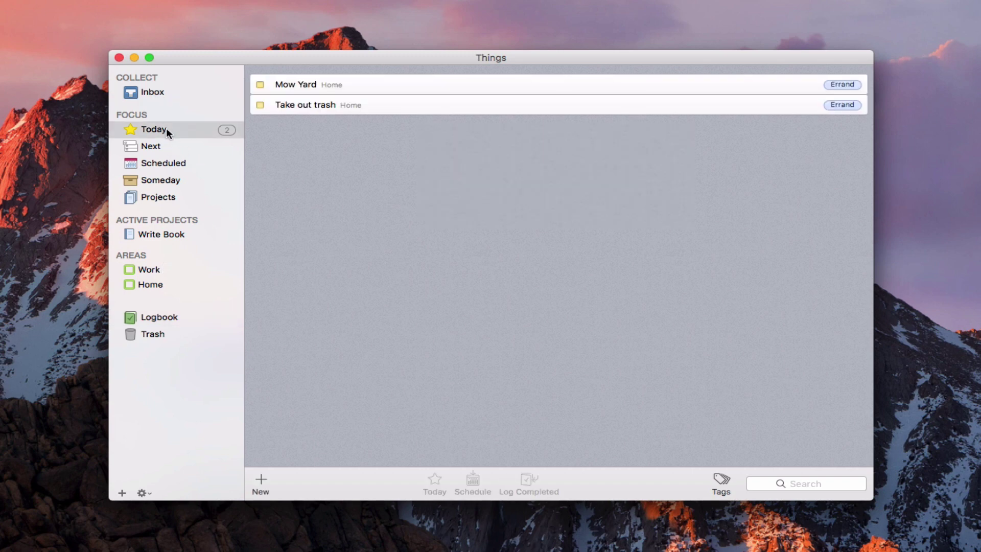
click(260, 105)
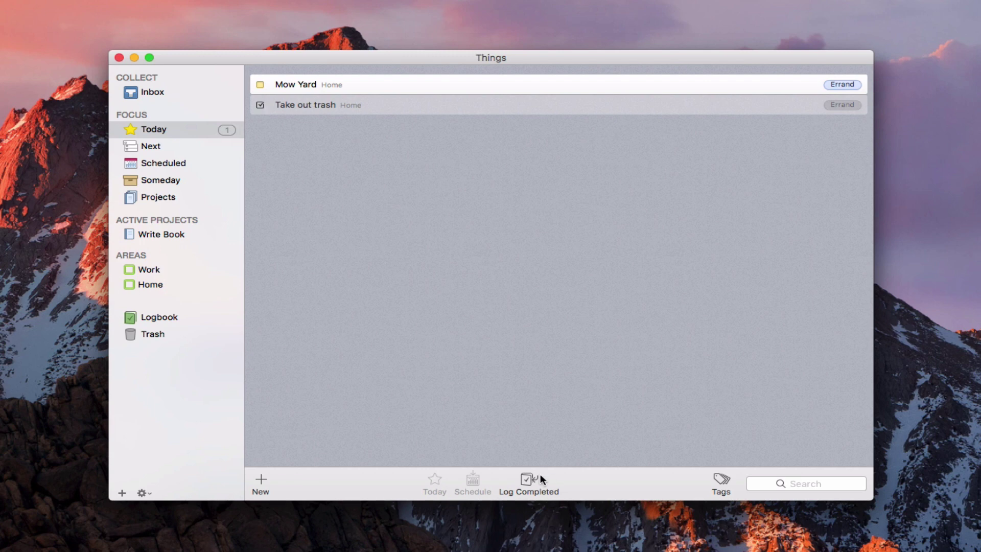
click(526, 482)
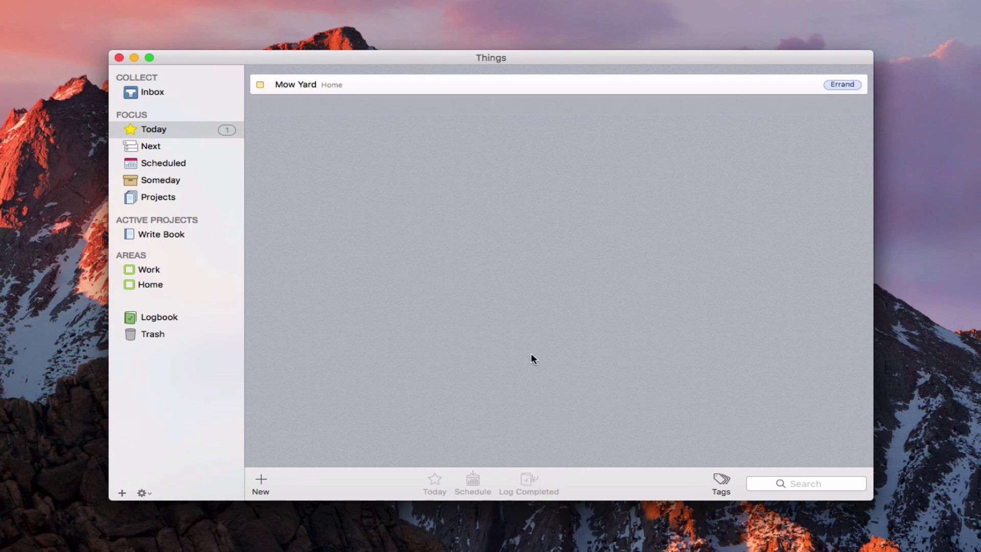
Check the archived to-dos in the Logbook and the contents of the Trash.
click(149, 317)
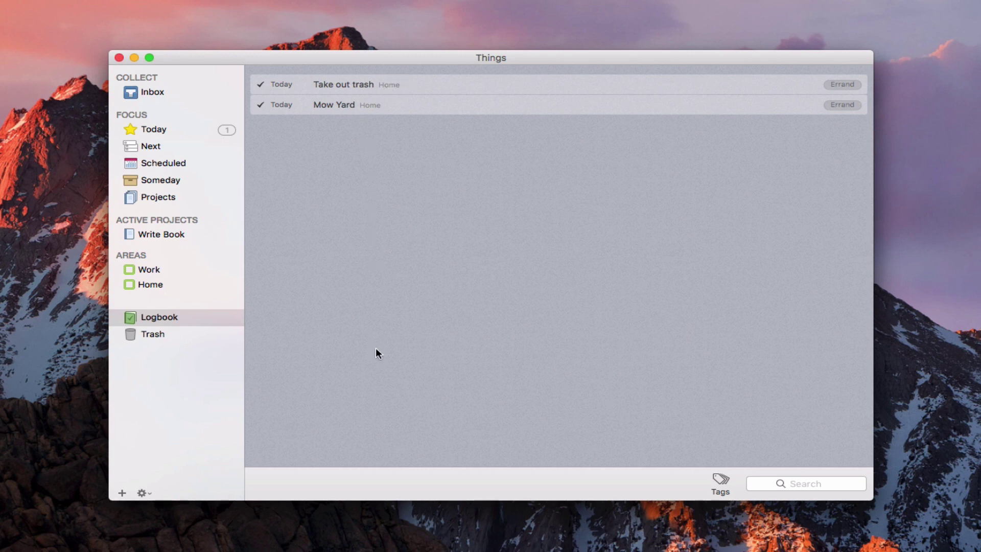
click(156, 339)
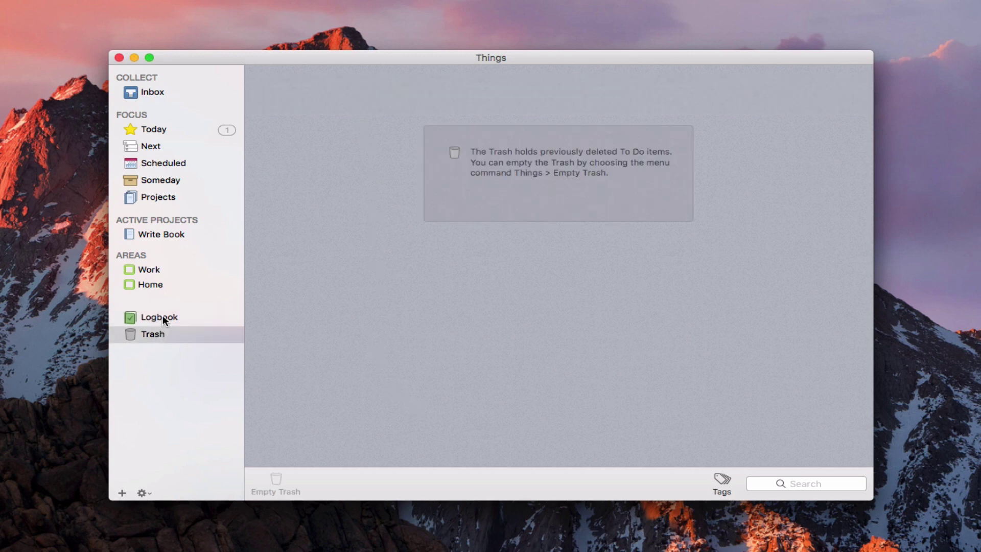
click(163, 318)
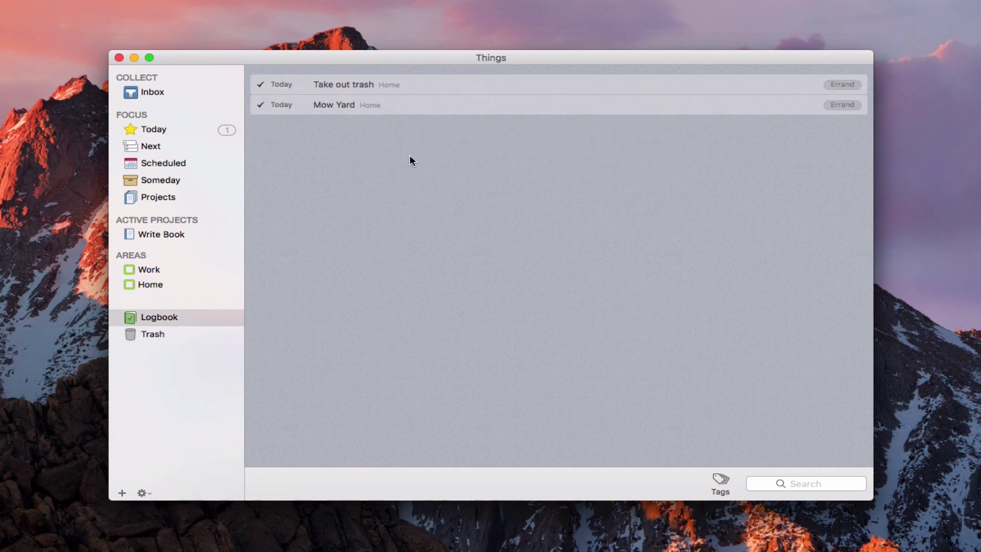
View the tag list, try adding a sub-tag under Energy, remove it, and close the list.
click(720, 481)
drag(971, 1, 559, 136)
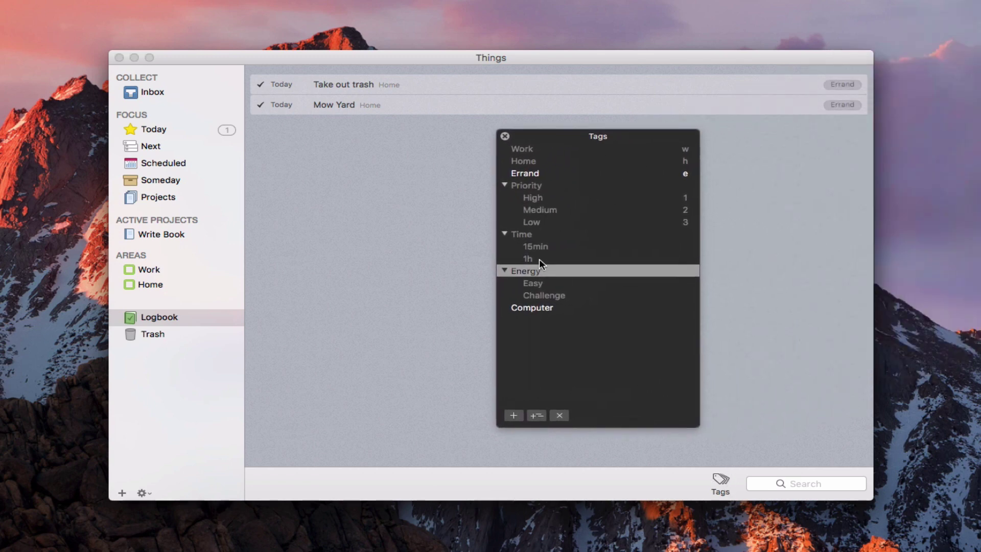
click(537, 415)
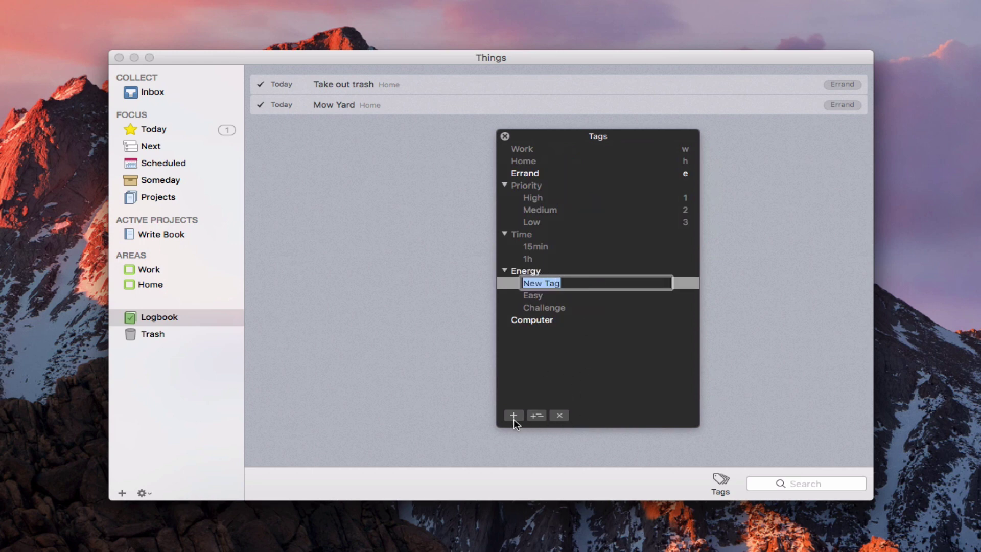
click(559, 415)
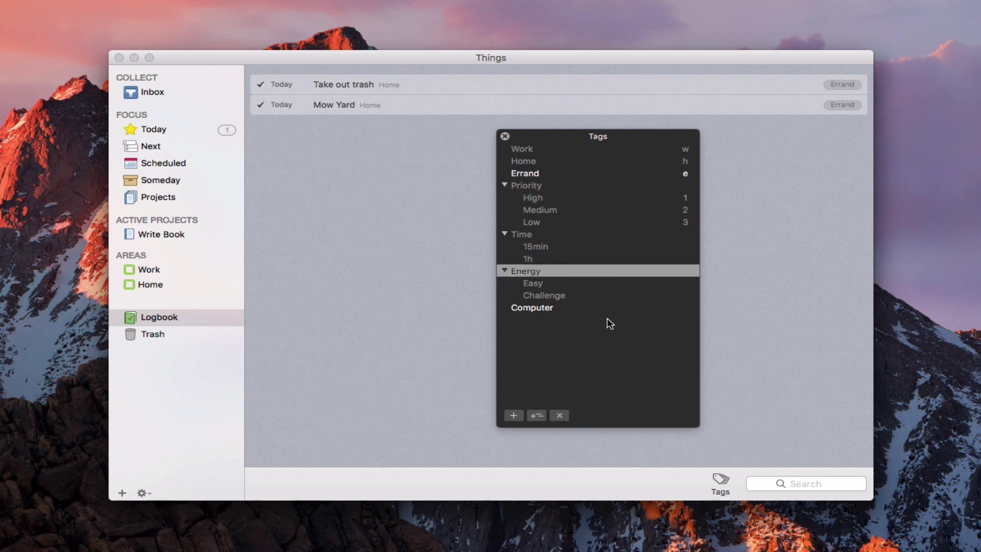
click(505, 136)
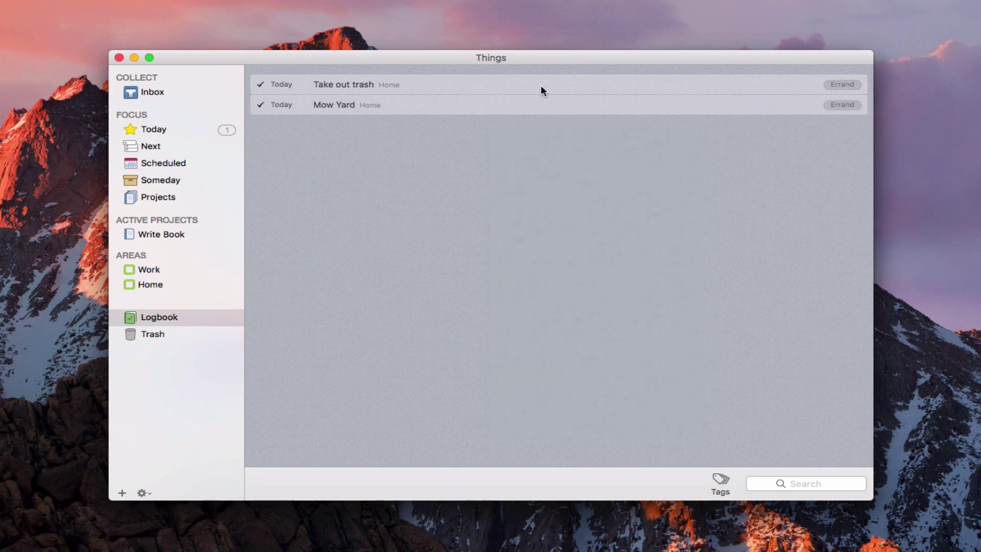